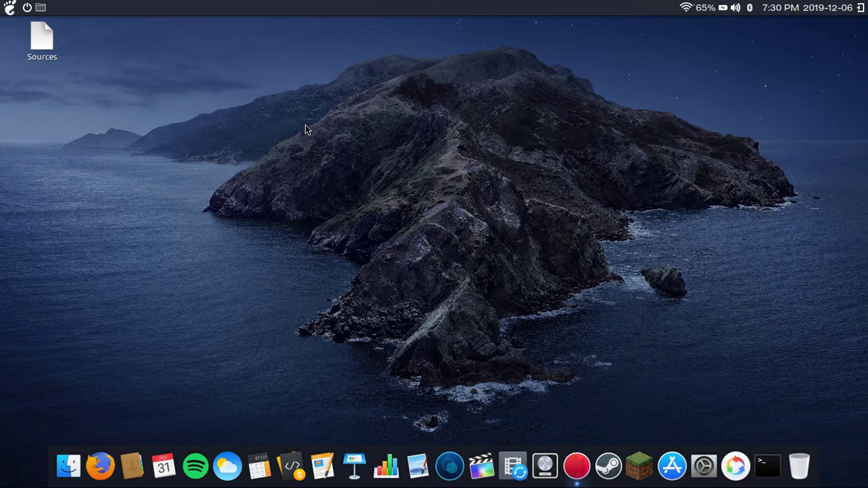
Copy the 62-character Windows 10 download URL from line 2 of the Sources note, then close it
double_click(42, 39)
triple_click(98, 86)
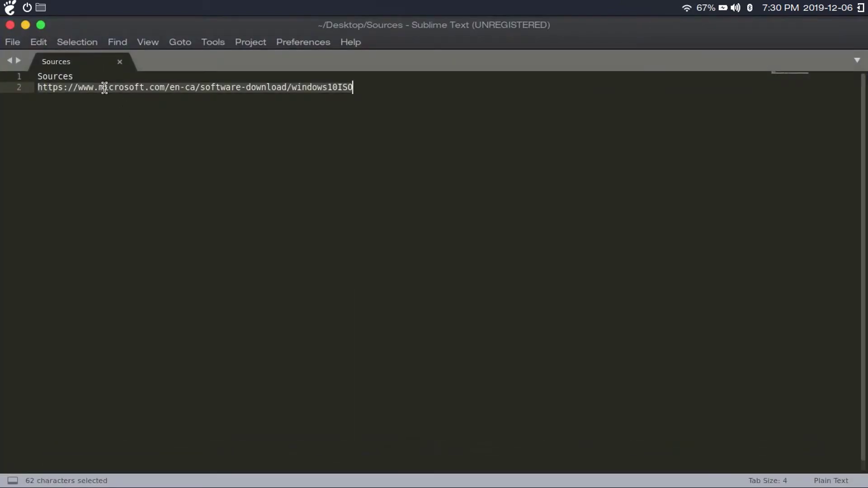
key("ctrl+c")
left_click(10, 25)
left_click(100, 472)
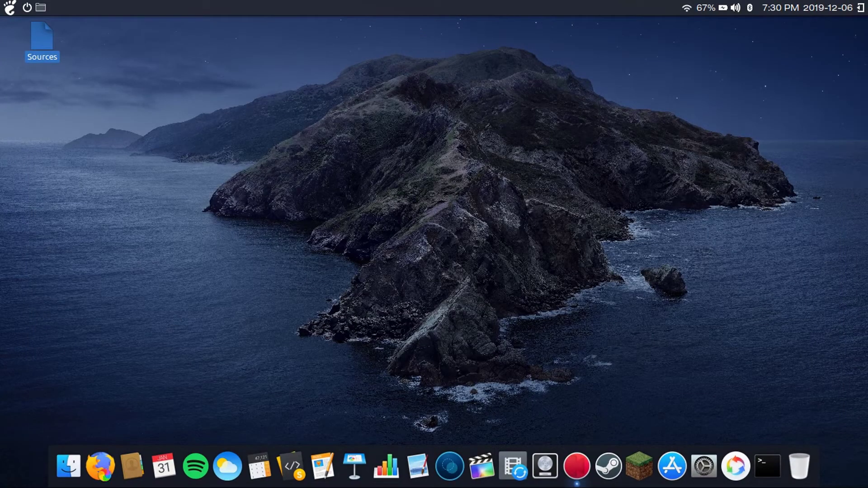
Load the pasted Windows 10 download page and confirm the Windows 10 edition
key("ctrl+v")
key("Return")
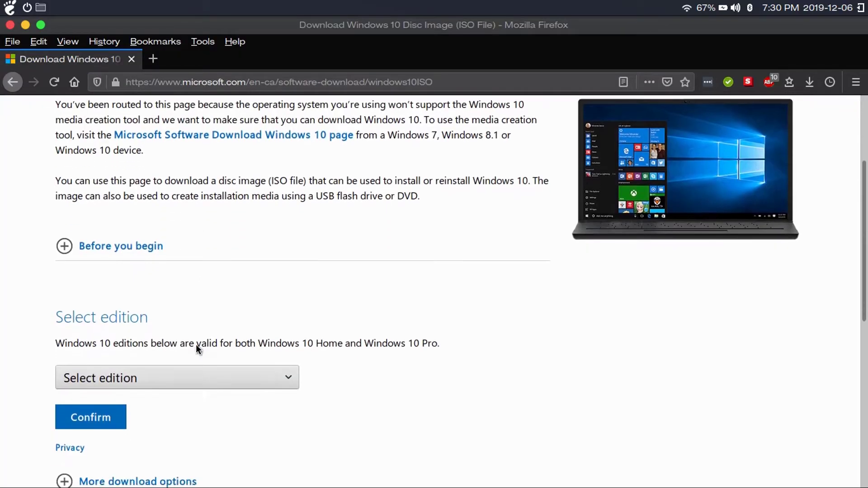
left_click(191, 375)
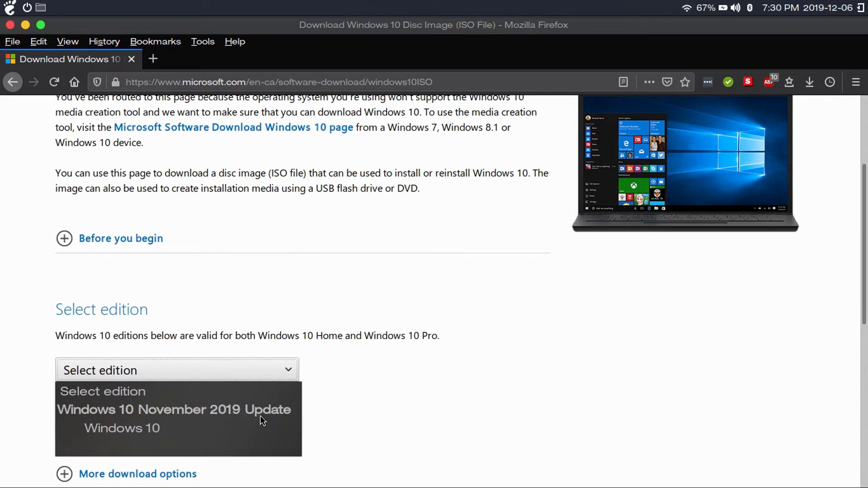
left_click(248, 426)
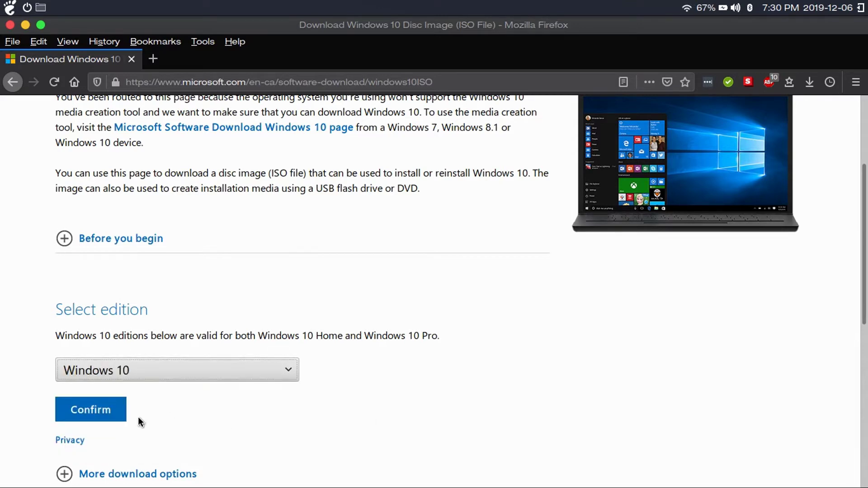
left_click(110, 407)
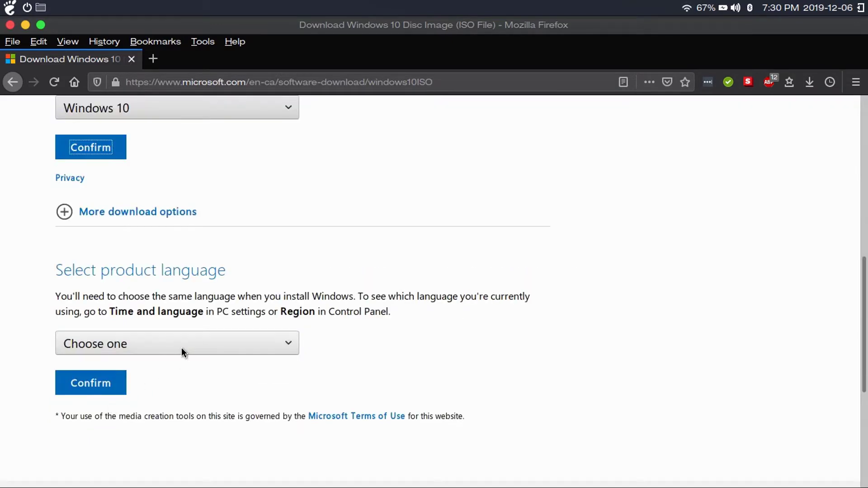
Confirm English as the language, then start and dismiss the 64-bit ISO download prompt
left_click(181, 348)
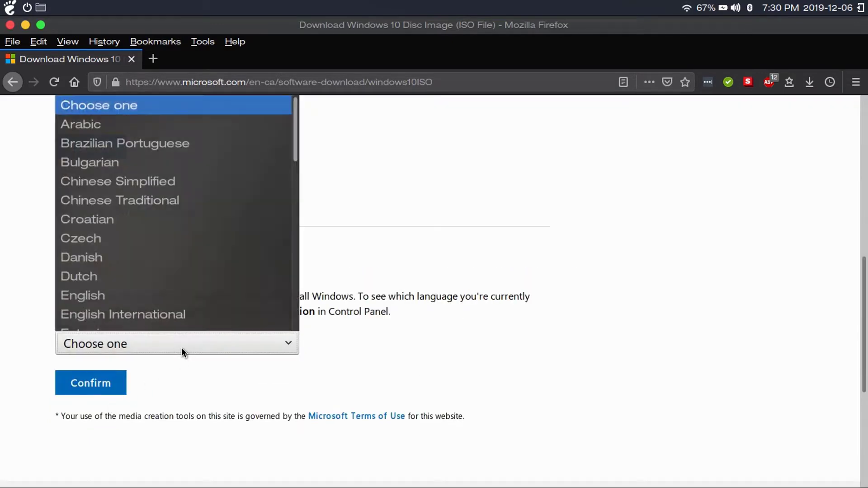
left_click(109, 288)
left_click(103, 387)
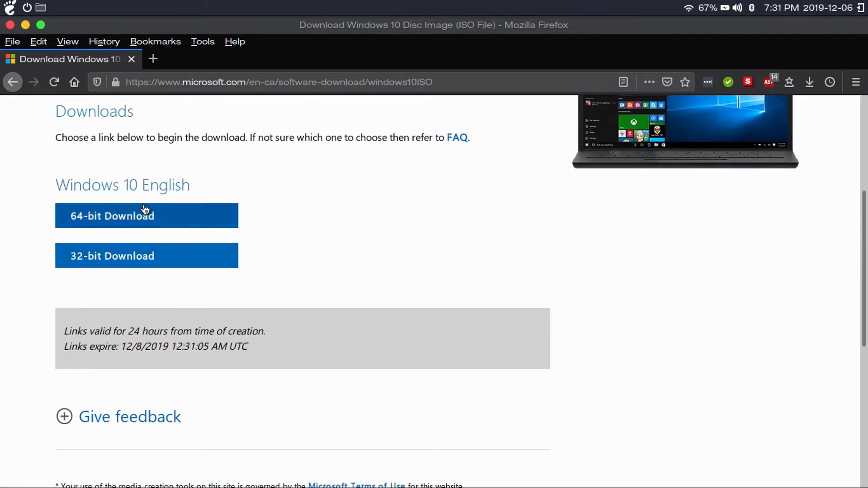
left_click(145, 217)
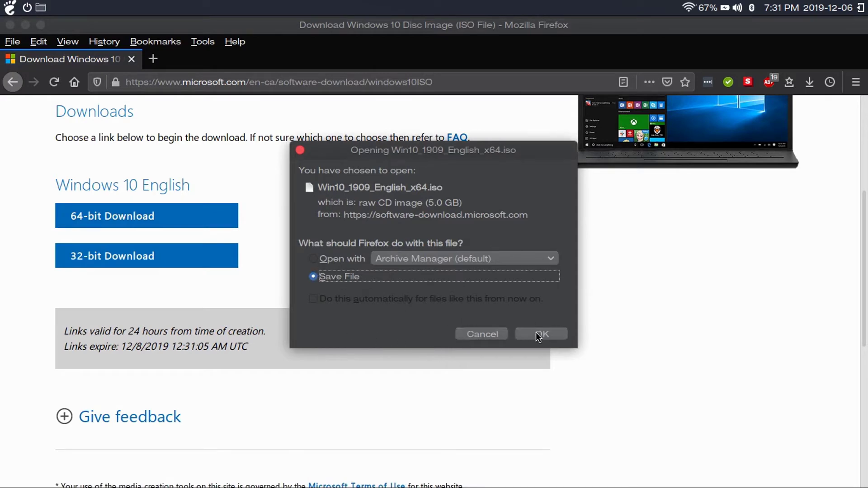
left_click(487, 333)
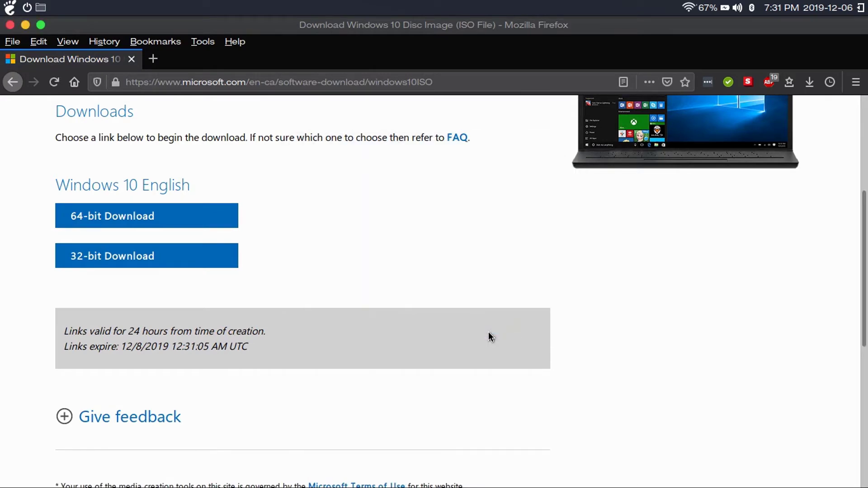
Close Firefox and open the vmware/YouTube folder holding YouTube.vmx in Files
left_click(11, 24)
left_click(41, 8)
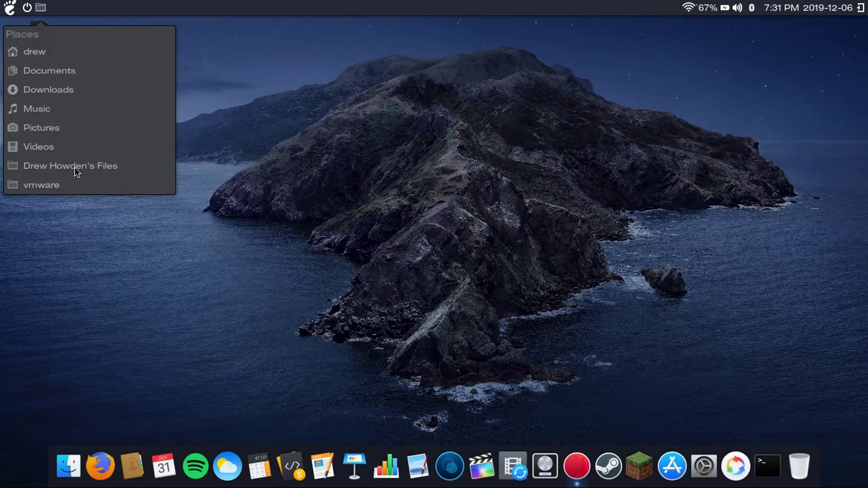
left_click(54, 184)
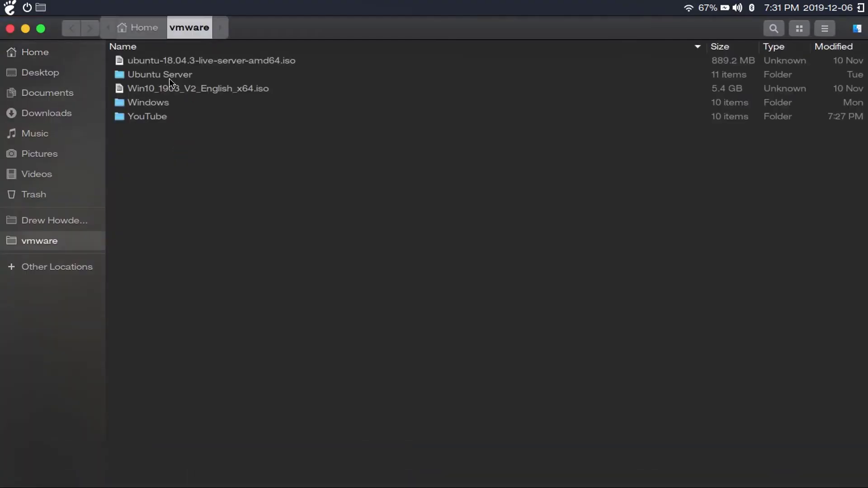
left_click(171, 89)
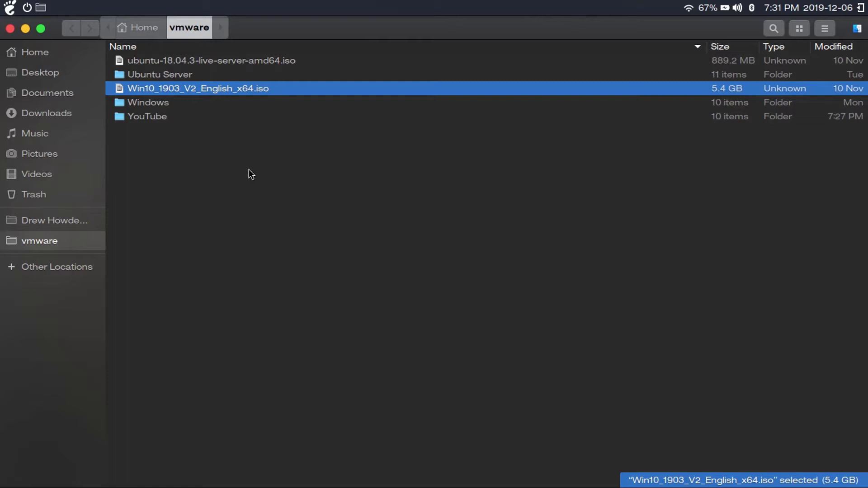
left_click(249, 169)
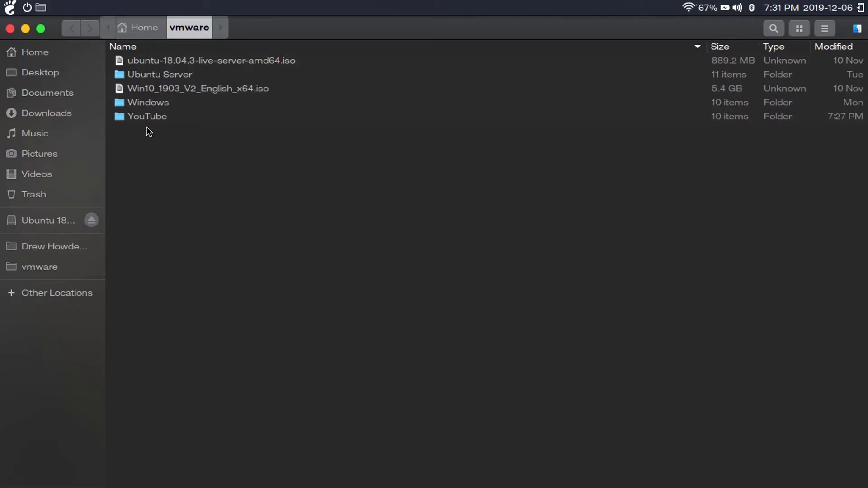
double_click(128, 117)
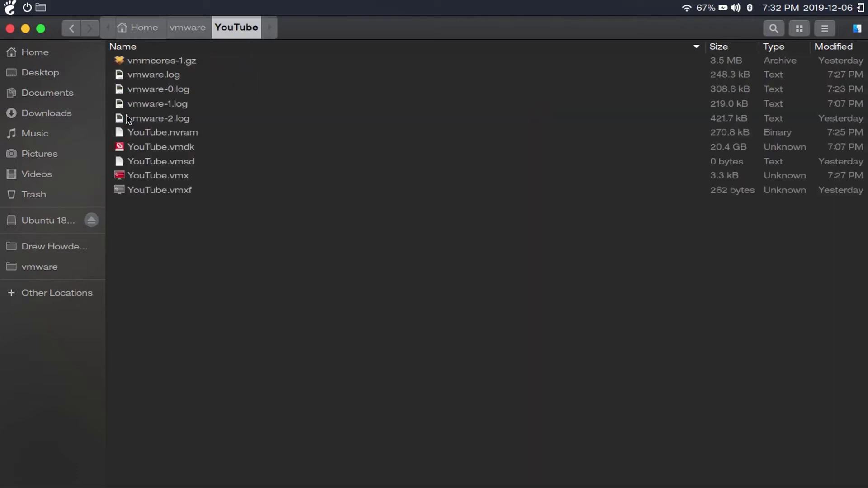
Start YouTube.vmx with the USB drive, boot the EFI USB Device, and try Ubuntu without installing
left_click(171, 176)
double_click(171, 176)
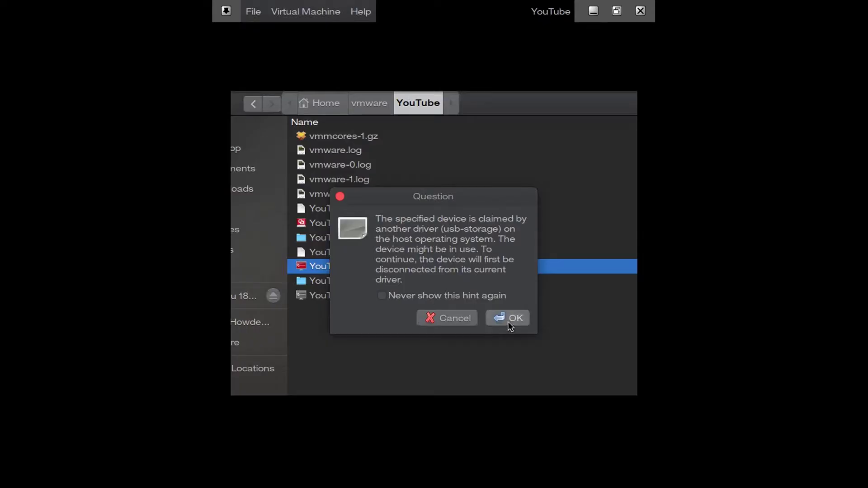
left_click(516, 318)
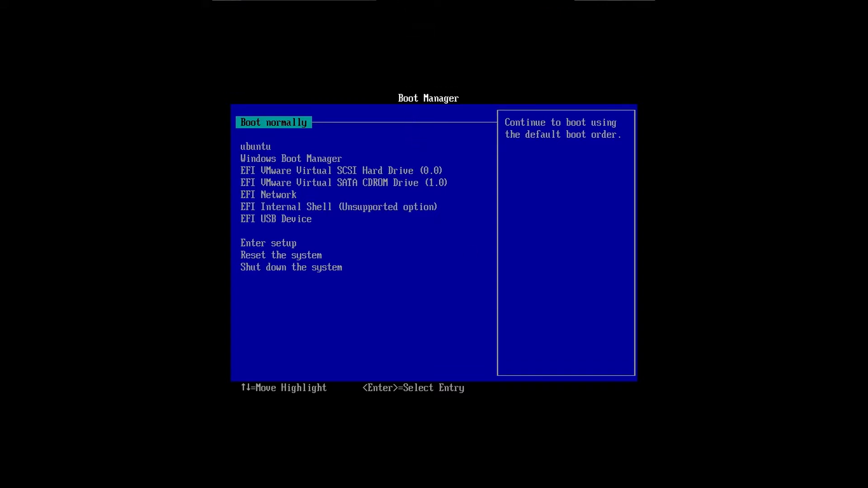
key("Down")
key("Down")
key("Down")
key("Down")
key("Down")
key("Down")
key("Down")
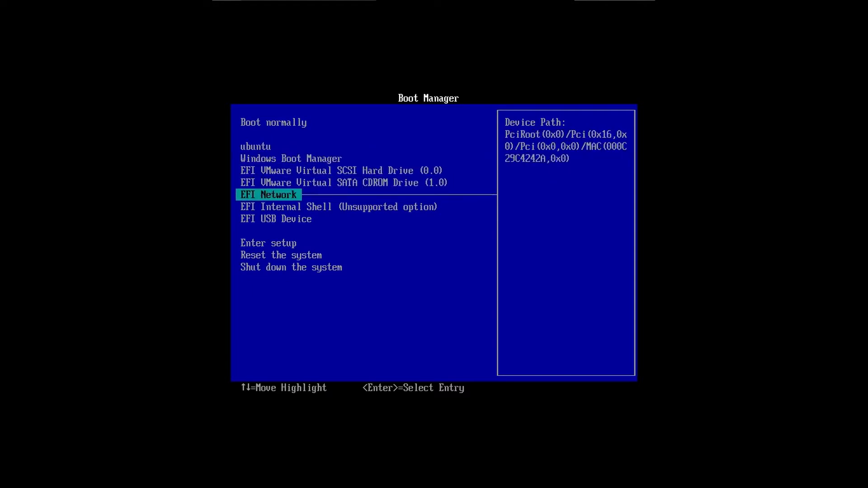
key("Return")
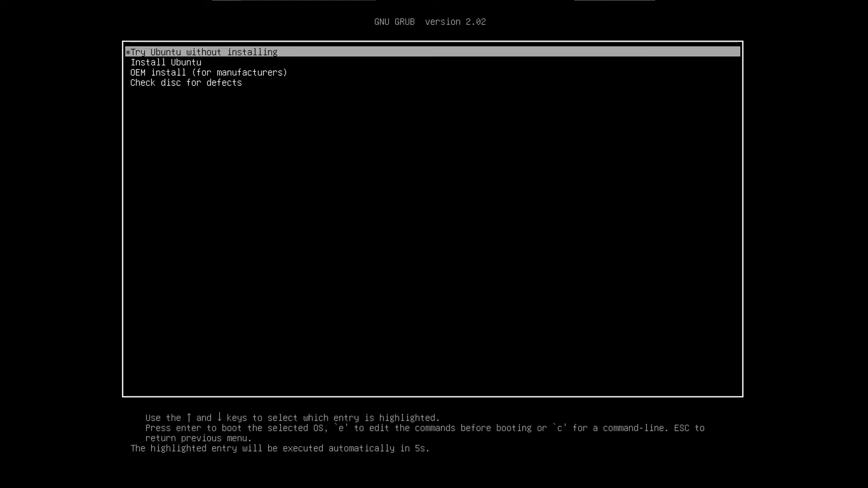
key("Return")
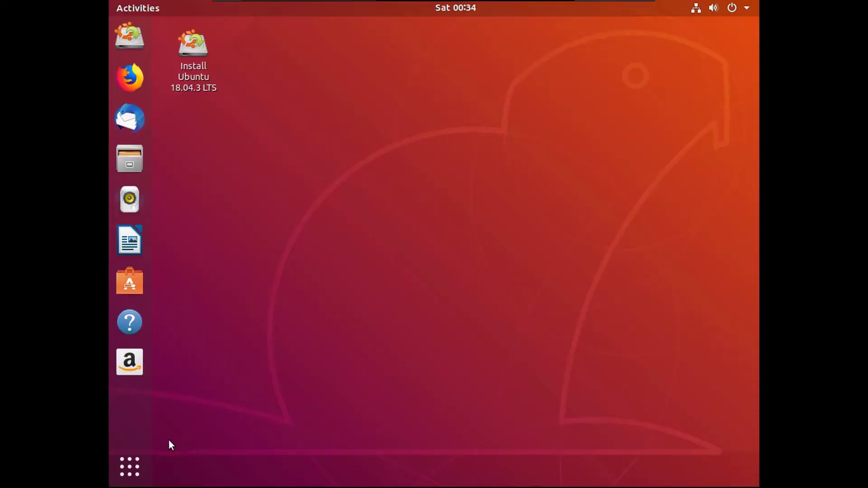
Launch GParted from the application grid and select the 59.50 GiB ext4 /dev/sda2 partition
left_click(135, 467)
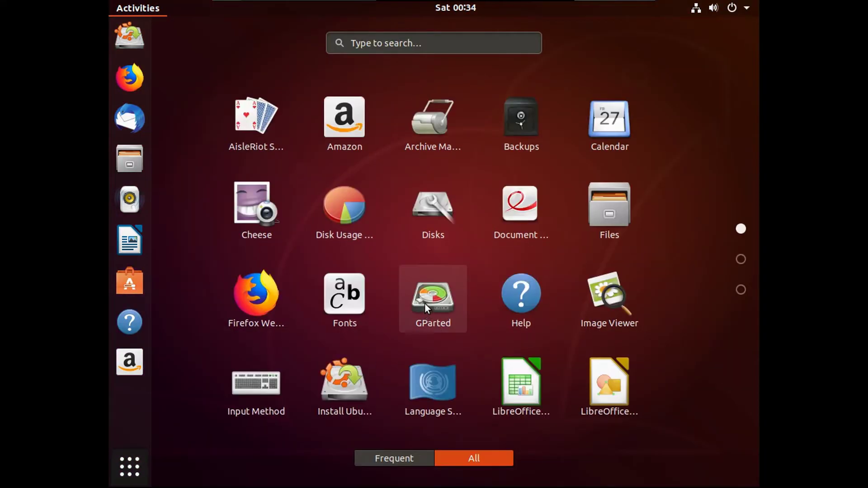
left_click(424, 304)
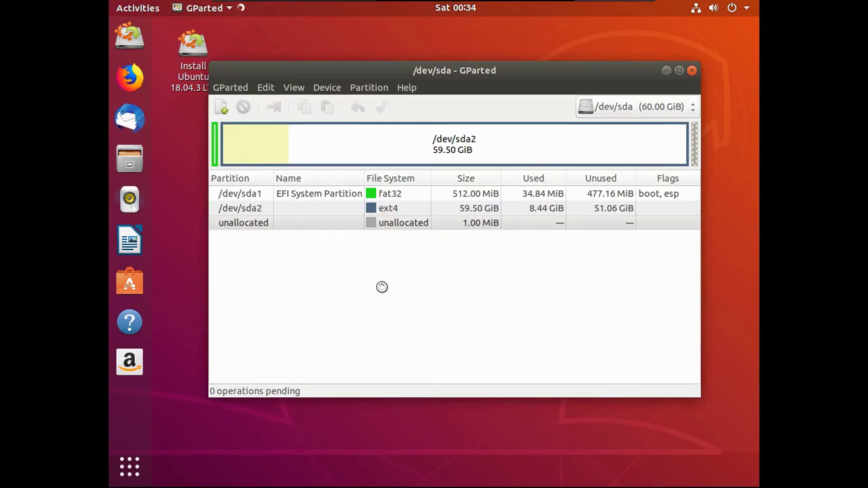
left_click(293, 211)
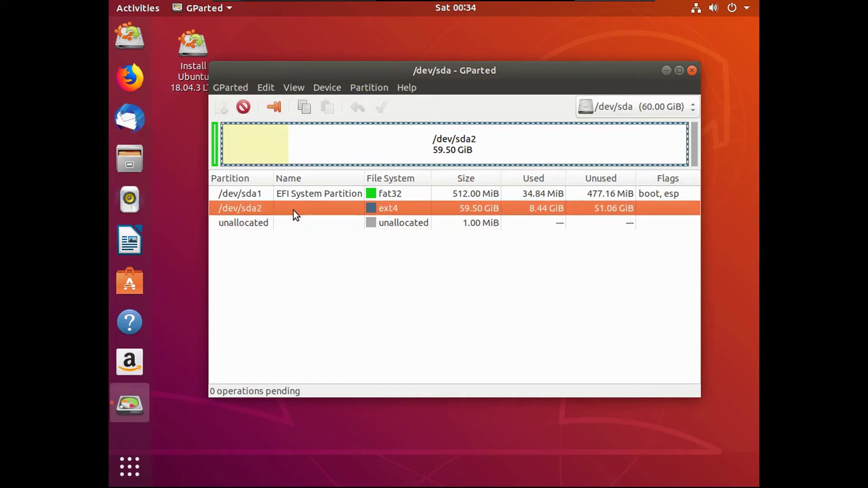
Shrink /dev/sda2 to 39.97 GiB by setting 20000 MiB free space following
left_click(273, 108)
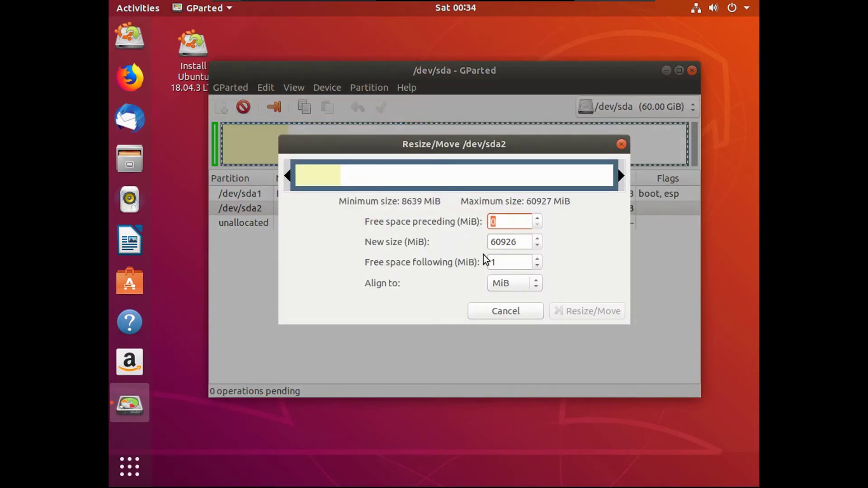
left_click(497, 262)
key("ctrl+a")
type("20000")
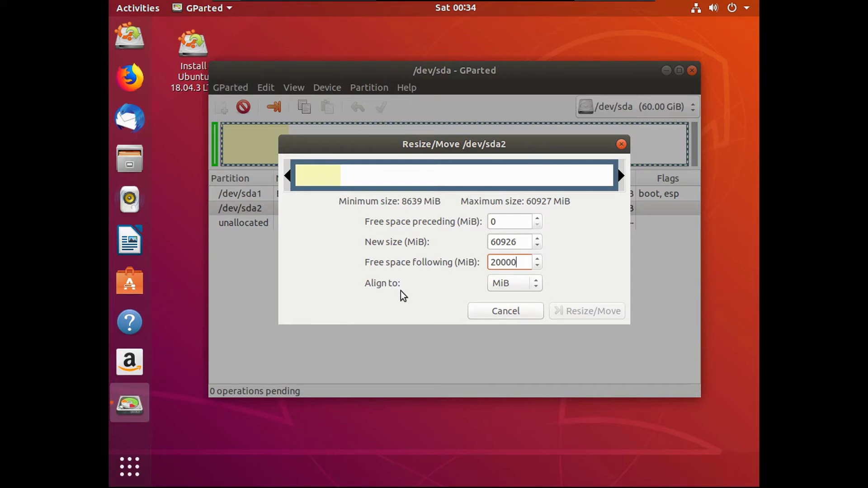
key("Return")
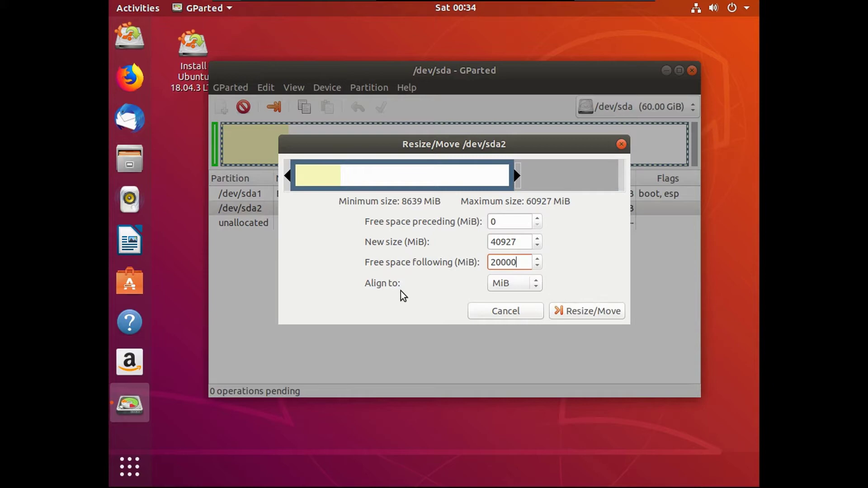
left_click(573, 310)
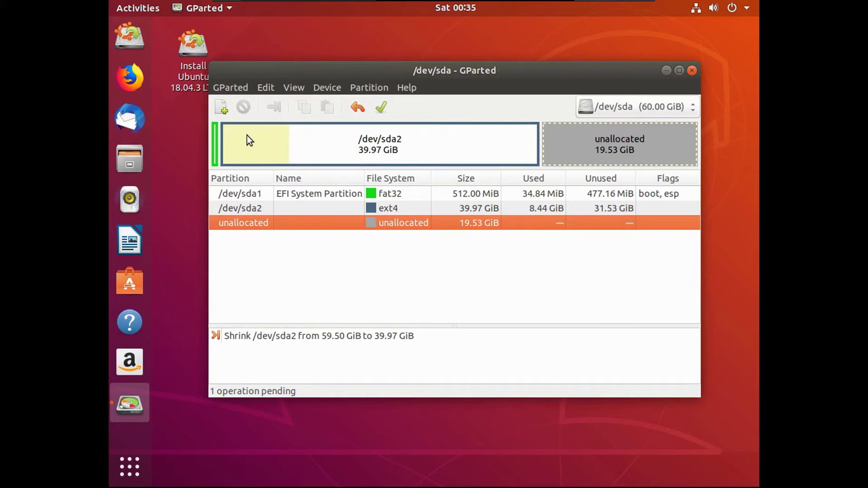
Add a 19.53 GiB primary ntfs partition in the unallocated space after /dev/sda2
left_click(223, 110)
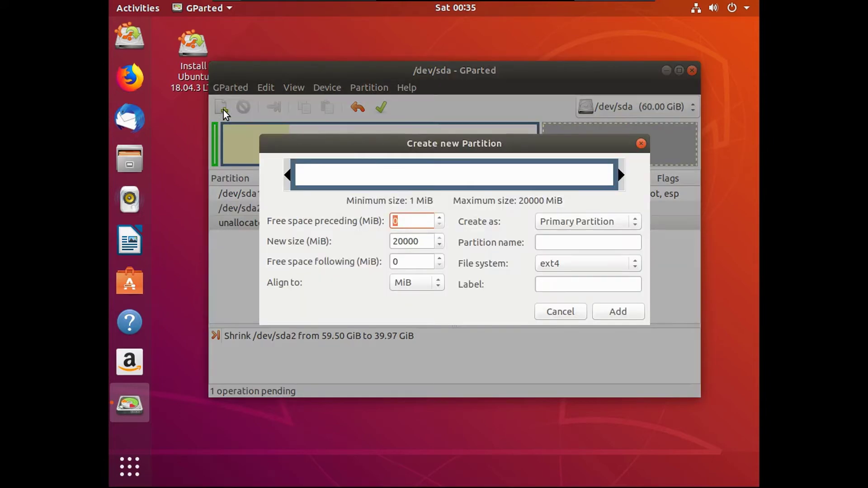
left_click(568, 265)
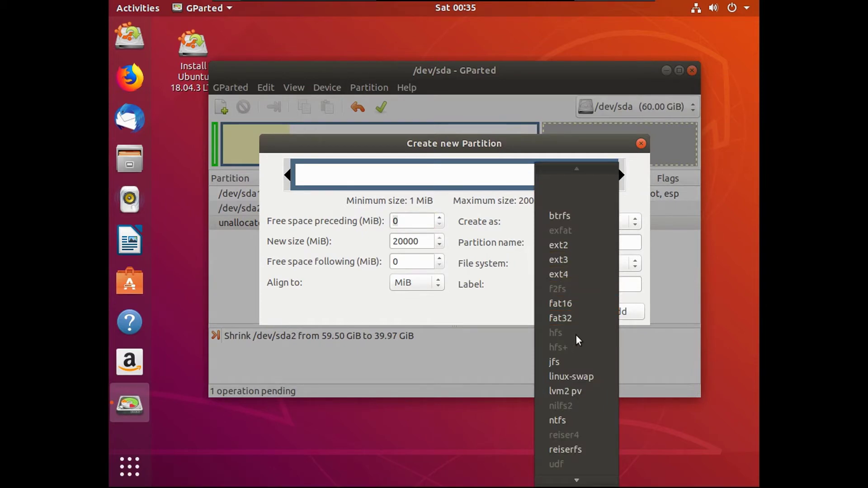
left_click(588, 419)
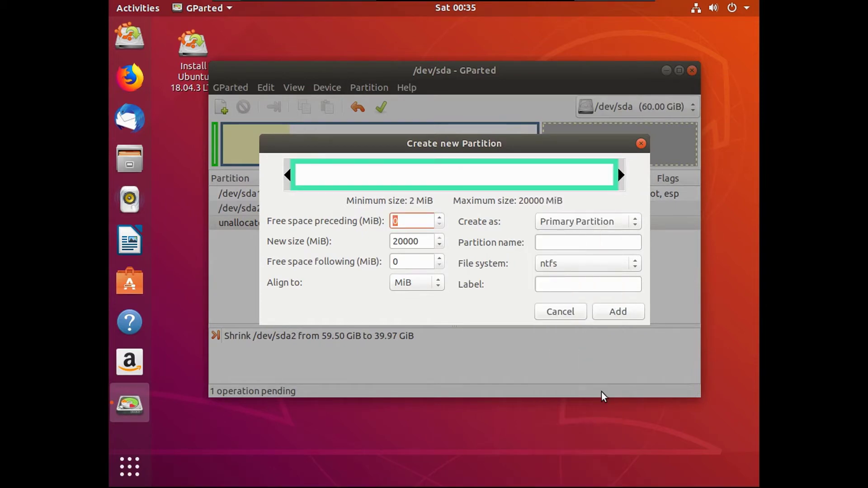
left_click(620, 313)
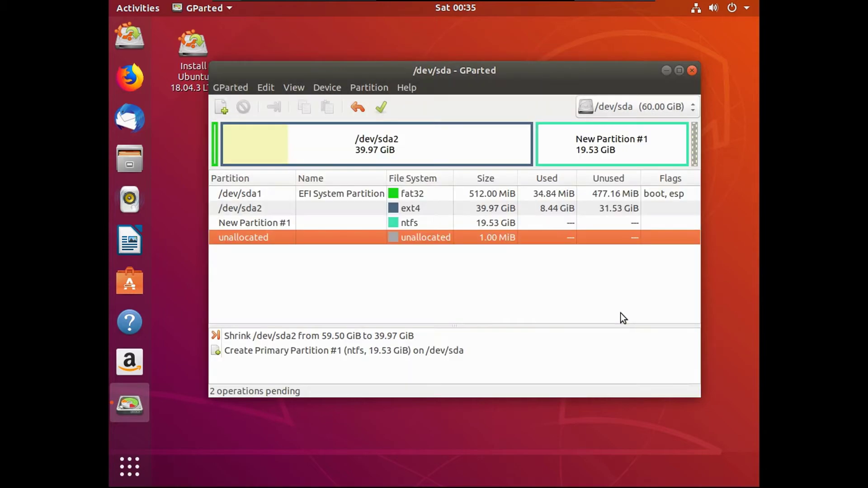
Apply both pending operations and close the report once /dev/sda3 is created
left_click(384, 108)
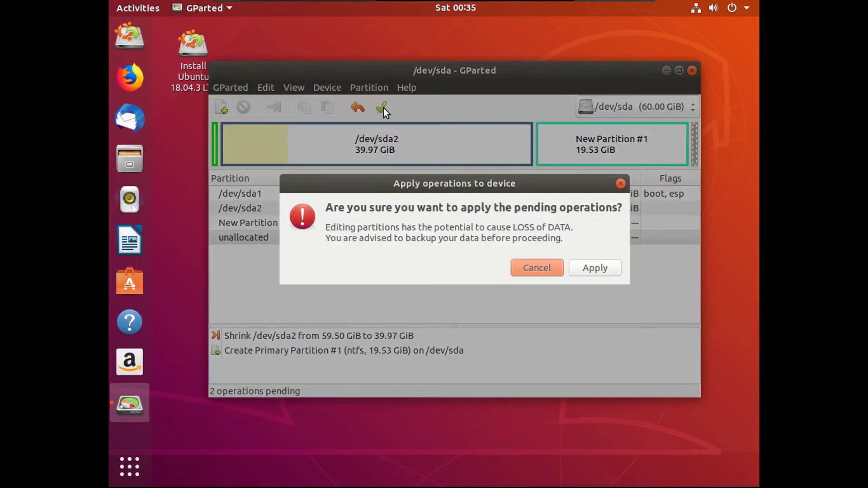
left_click(592, 267)
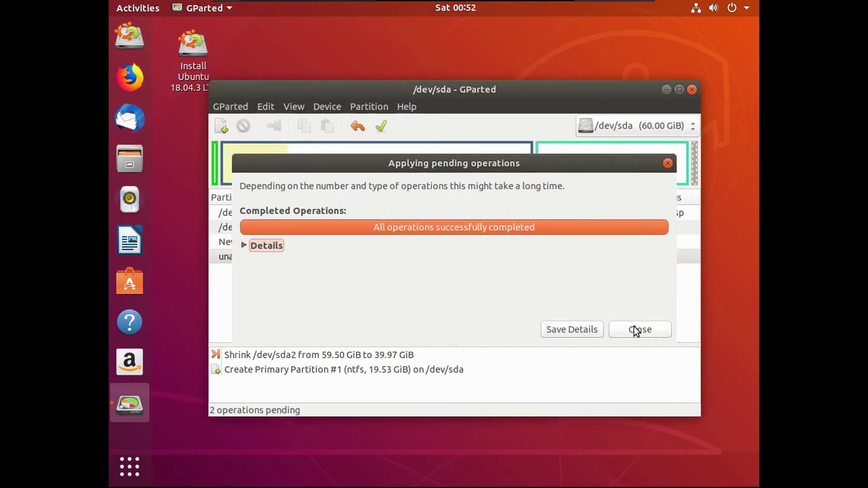
left_click(634, 329)
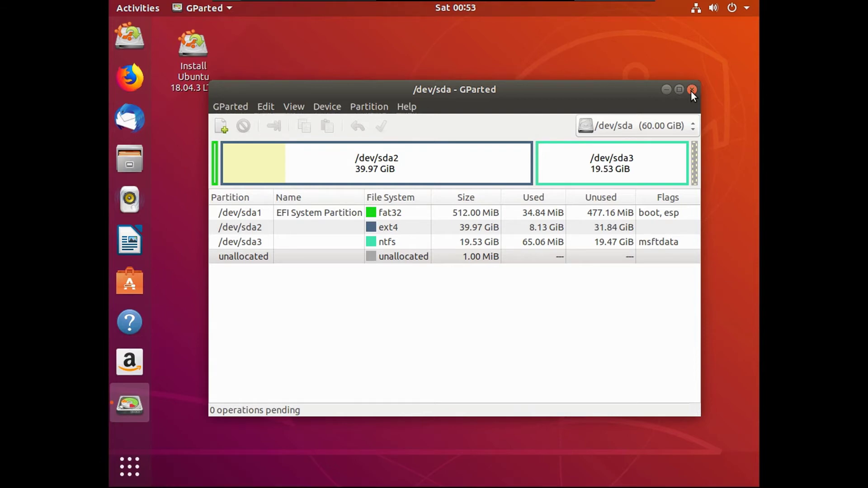
Close GParted and restart the Ubuntu live session from the system menu's power options
left_click(691, 90)
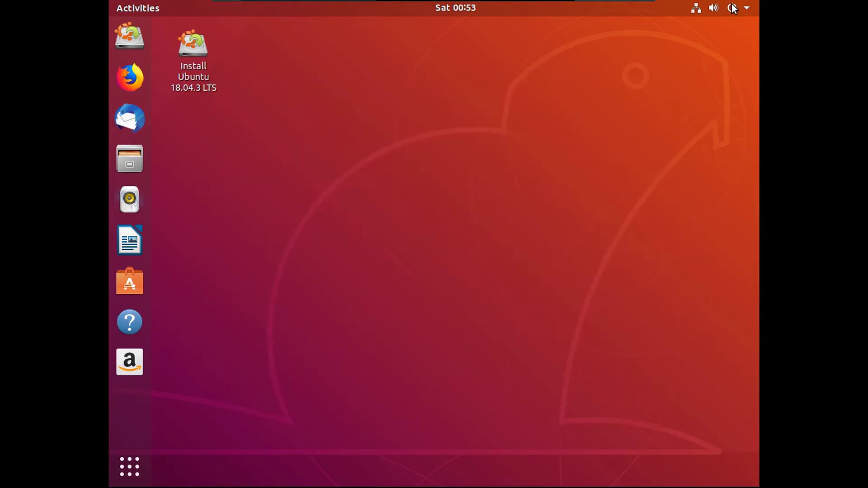
left_click(709, 19)
left_click(700, 144)
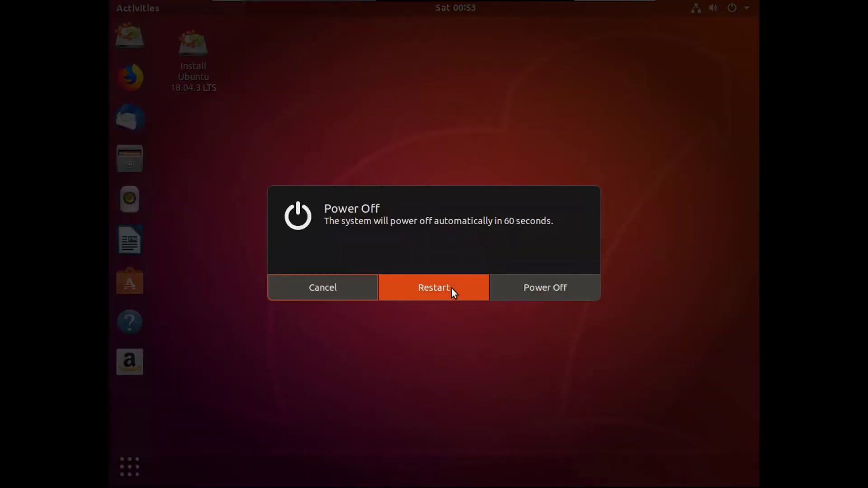
left_click(452, 287)
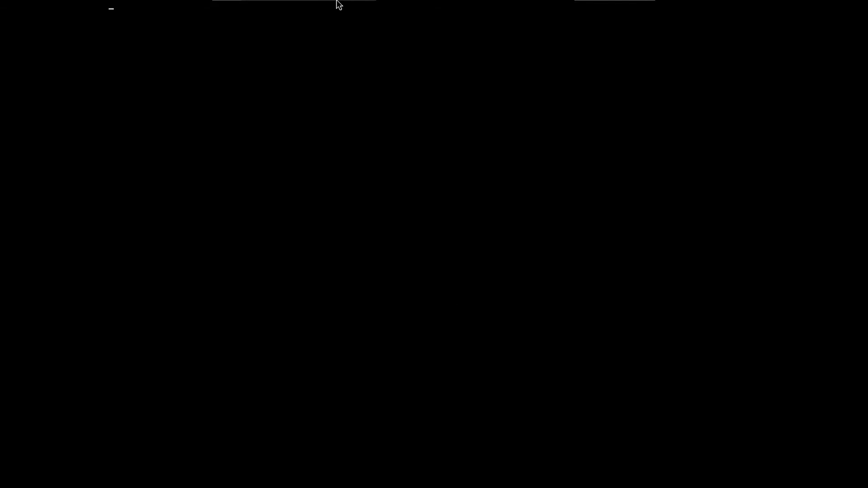
Connect the virtual CD/DVD (SATA) drive to Win10_1903_V2_English_x64.iso
left_click(318, 11)
mouse_move(355, 46)
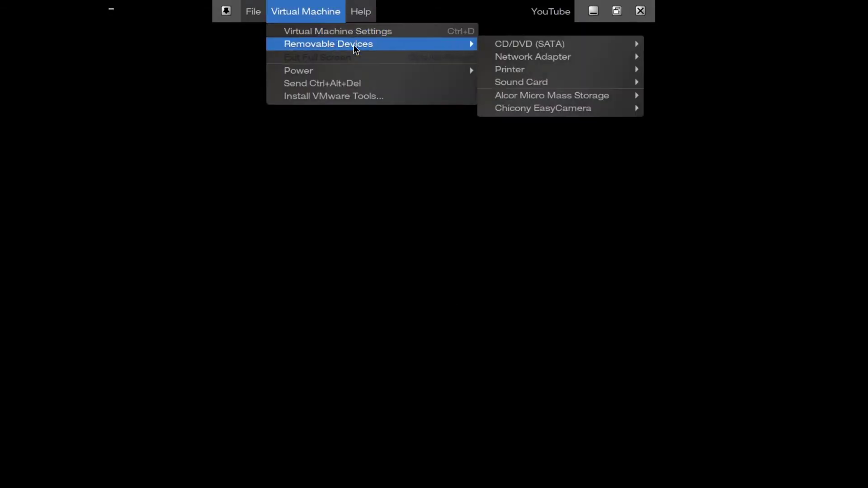
mouse_move(592, 44)
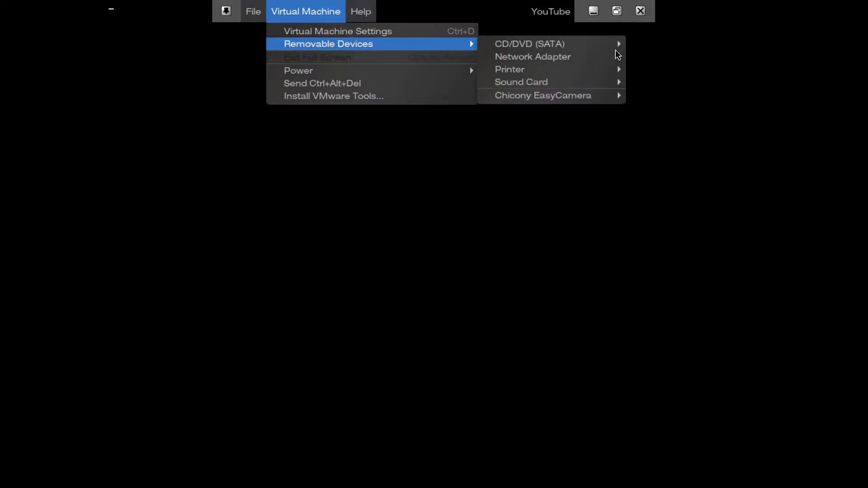
left_click(655, 71)
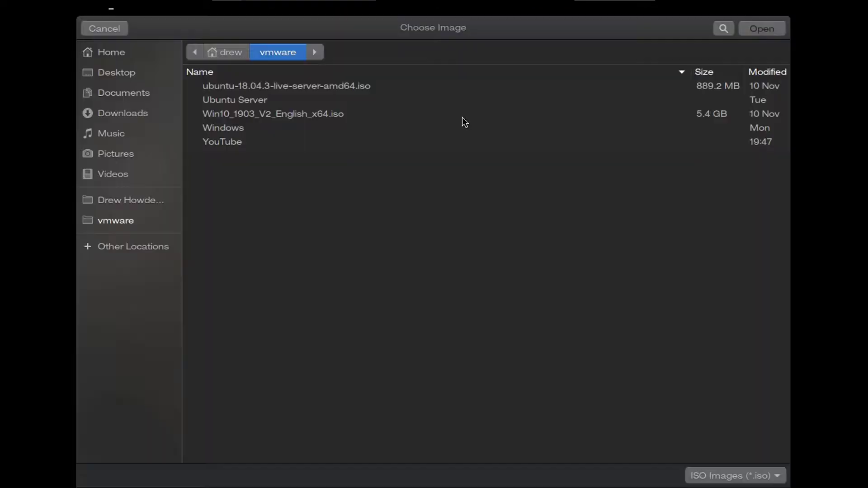
left_click(316, 115)
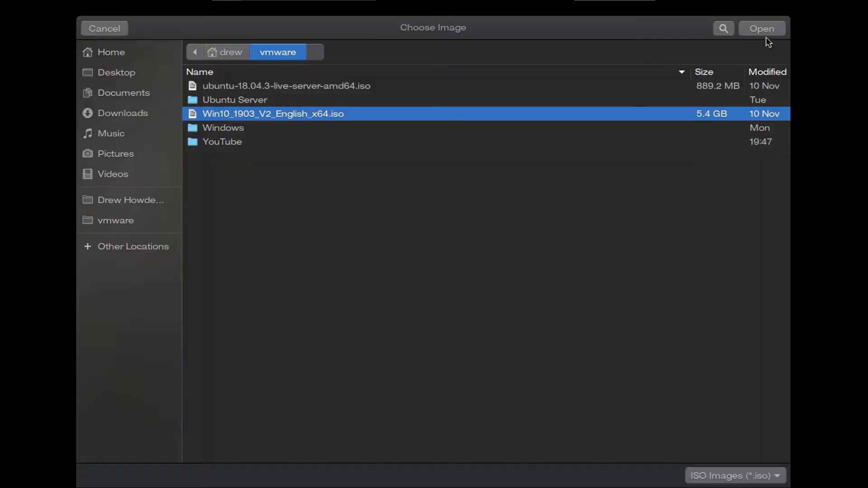
left_click(752, 32)
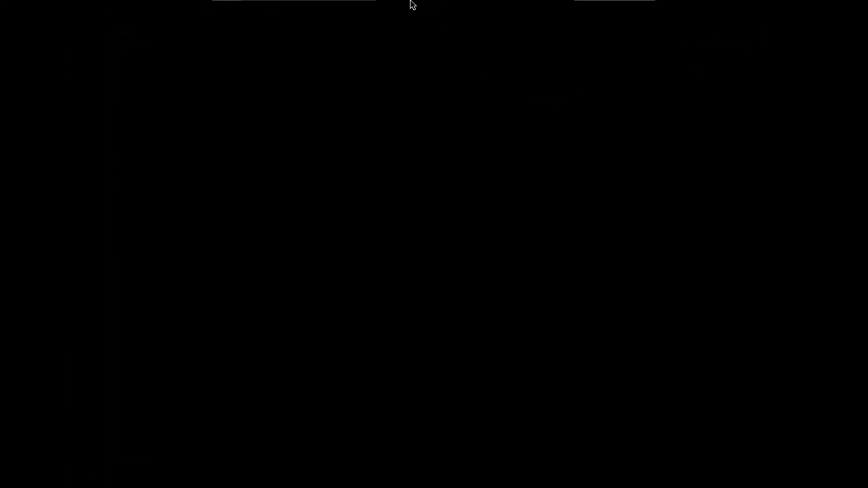
Reset the guest via Virtual Machine > Power, confirming both restart prompts
left_click(325, 9)
mouse_move(364, 75)
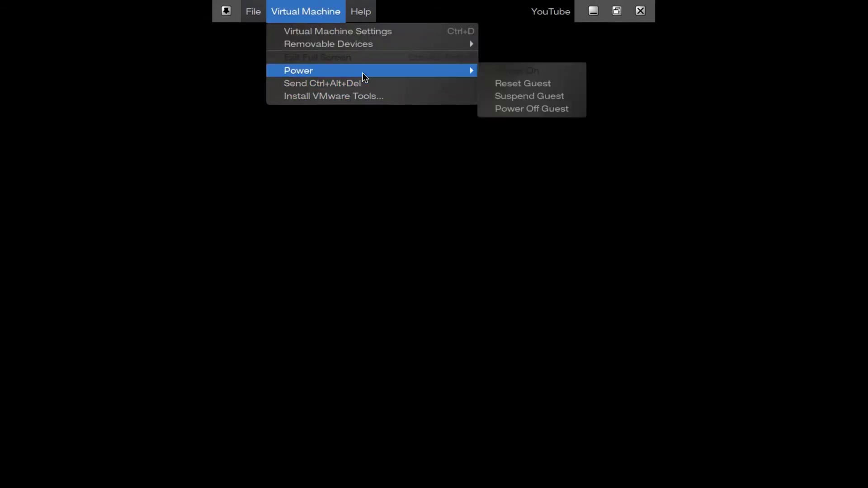
left_click(506, 84)
left_click(500, 303)
left_click(487, 300)
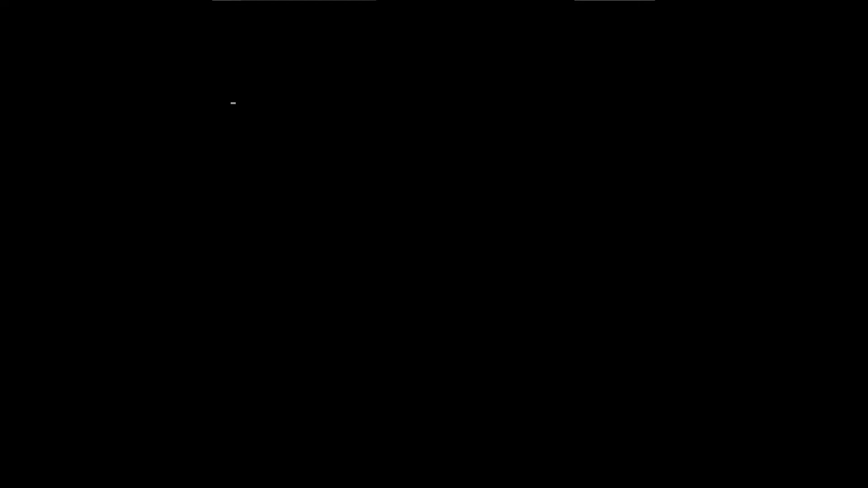
Boot the VM from the EFI VMware Virtual SATA CDROM Drive entry in Boot Manager
key("Down")
key("Down")
key("Down")
key("Down")
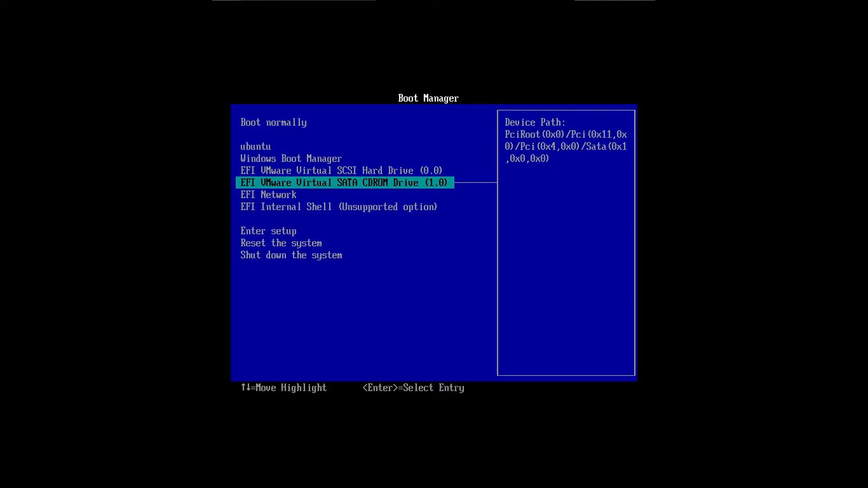
key("Return")
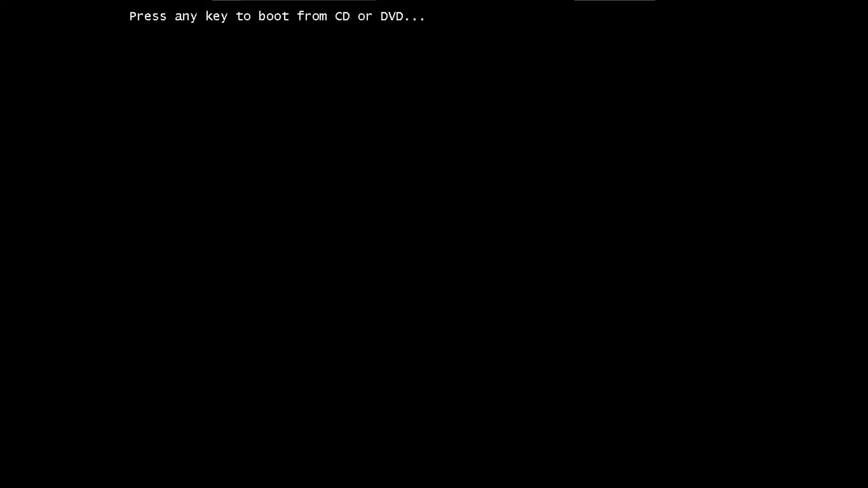
key("Return")
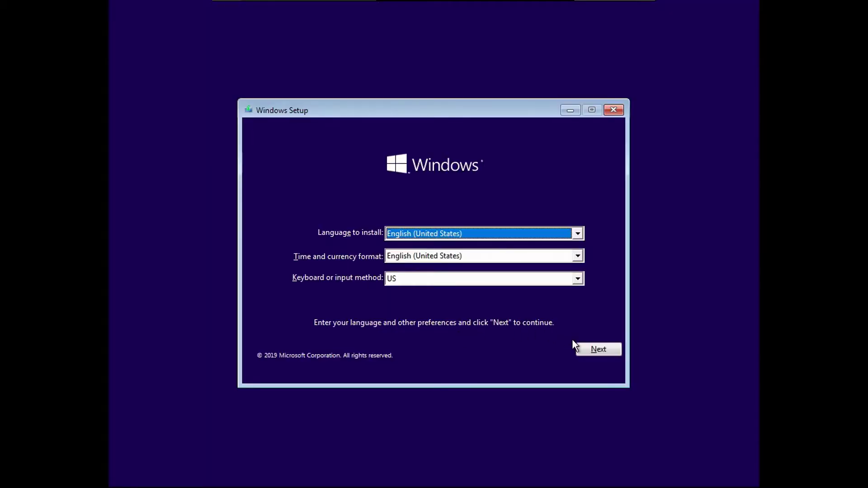
Keep English (United States) and US keyboard, choose Install now, and skip the product key
left_click(592, 350)
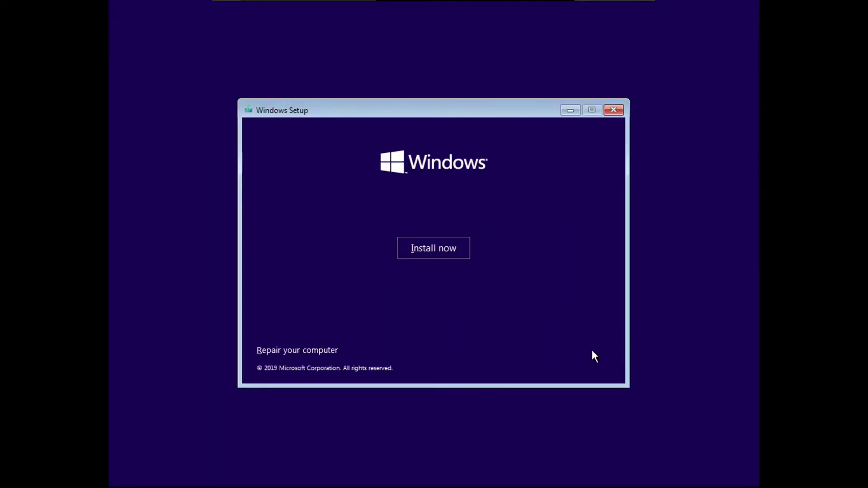
left_click(447, 252)
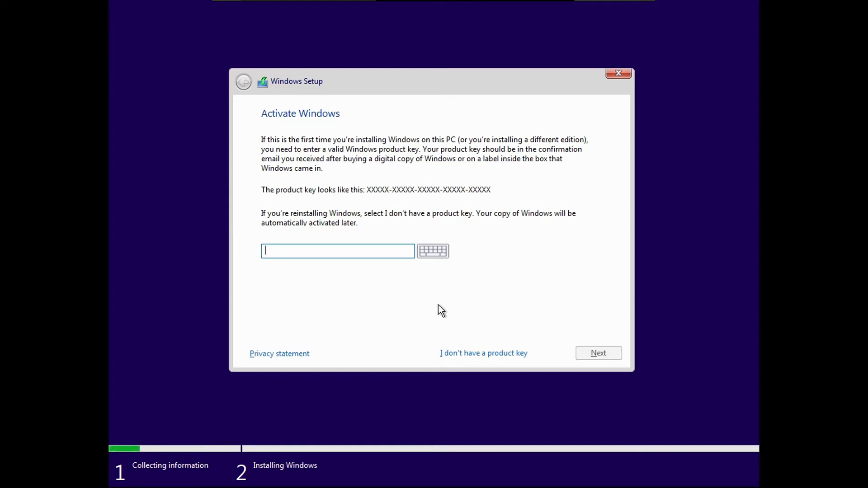
left_click(467, 354)
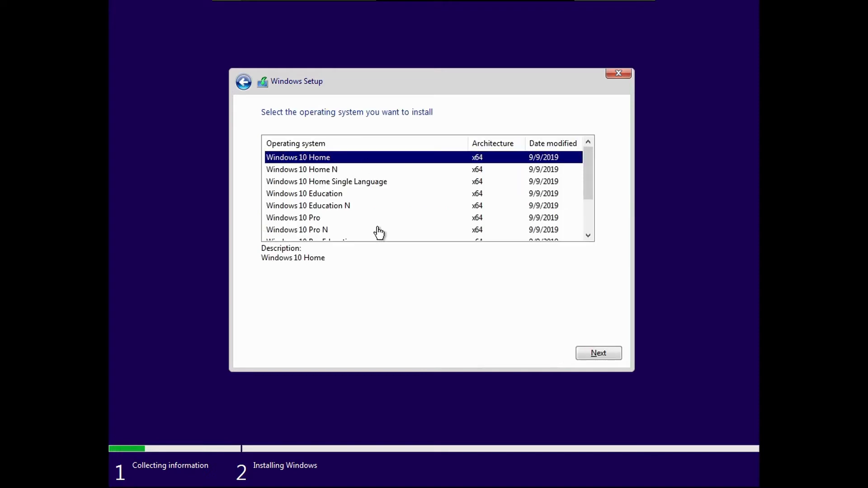
Select the Windows 10 Pro edition and accept the license terms
scroll(374, 196, "down", 2)
scroll(374, 196, "up", 2)
left_click(321, 220)
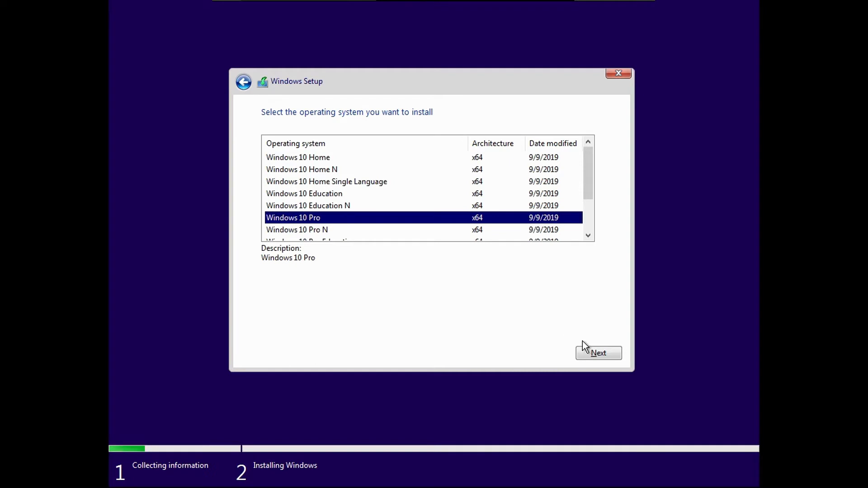
left_click(595, 358)
left_click(353, 325)
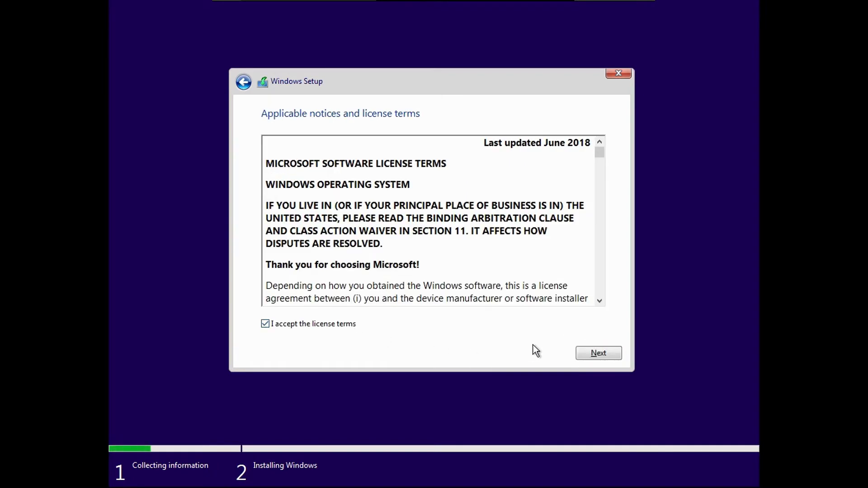
left_click(595, 352)
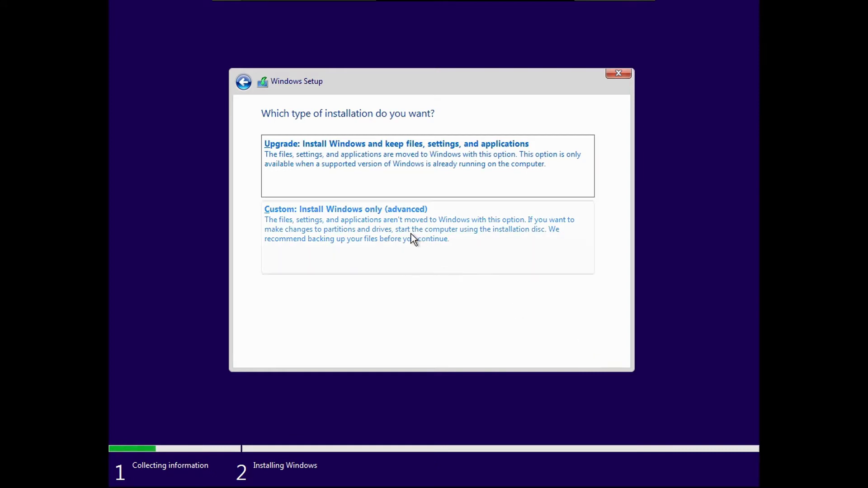
Choose Custom: Install Windows only and select the 19.5 GB Drive 0 Partition 3 as the target
left_click(386, 234)
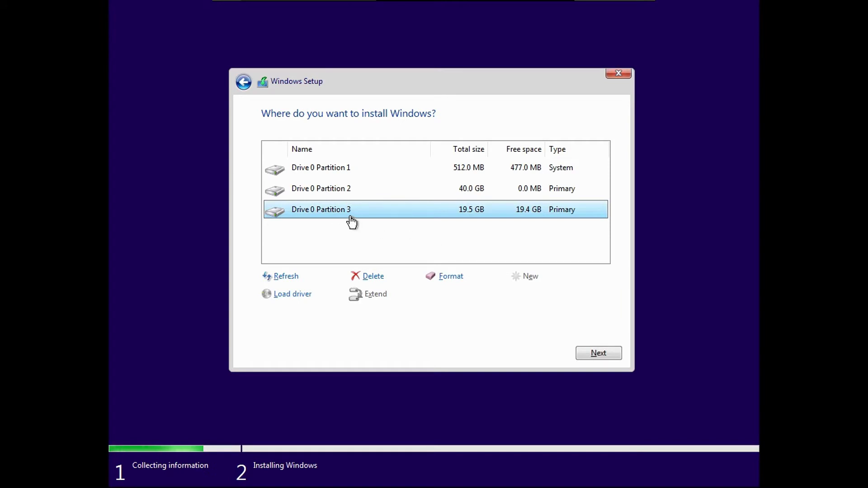
left_click(344, 194)
left_click(362, 166)
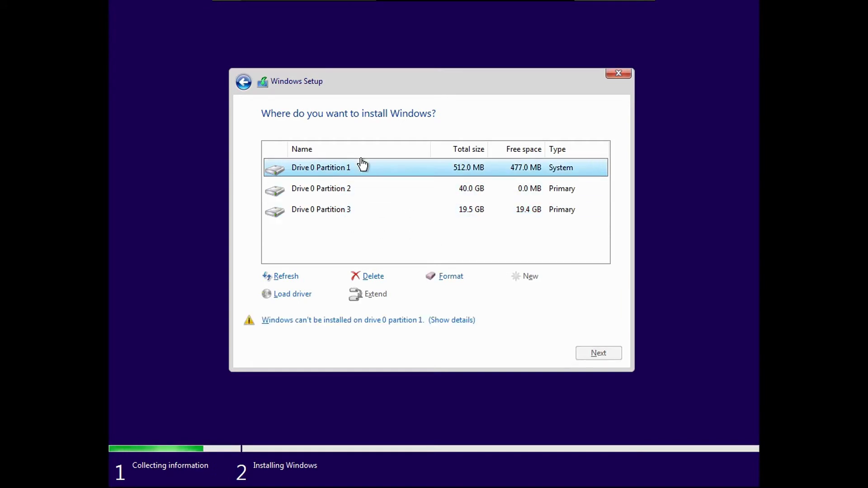
left_click(381, 213)
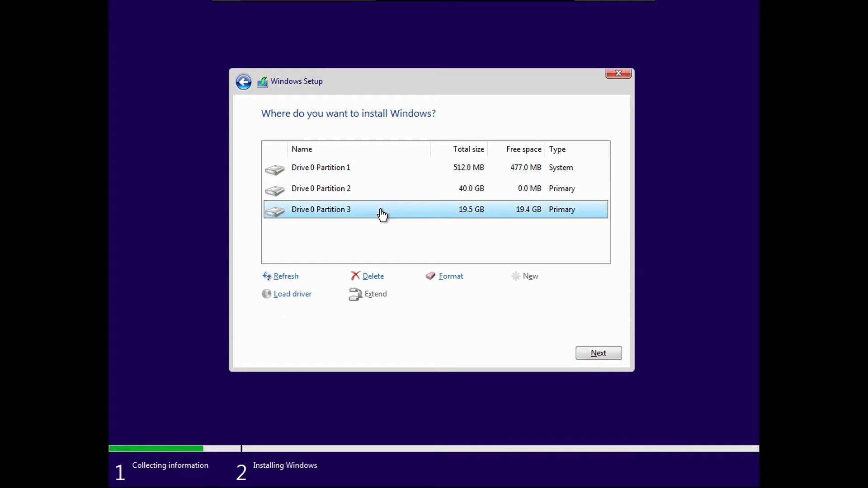
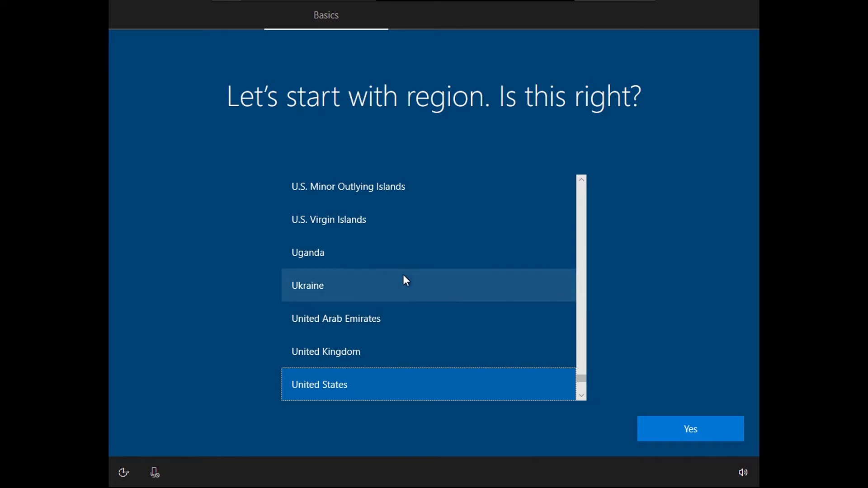
Choose Canada as the region, accept the US keyboard layout and skip a second layout
scroll(404, 277, "up", 20)
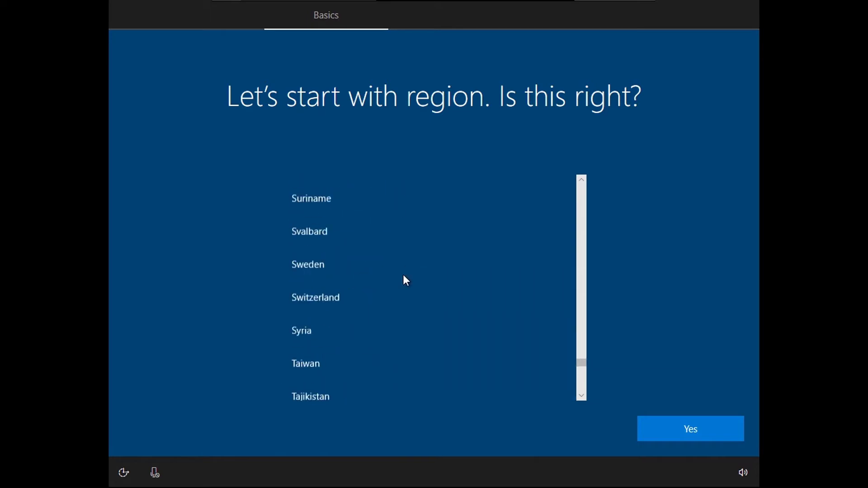
scroll(404, 277, "up", 20)
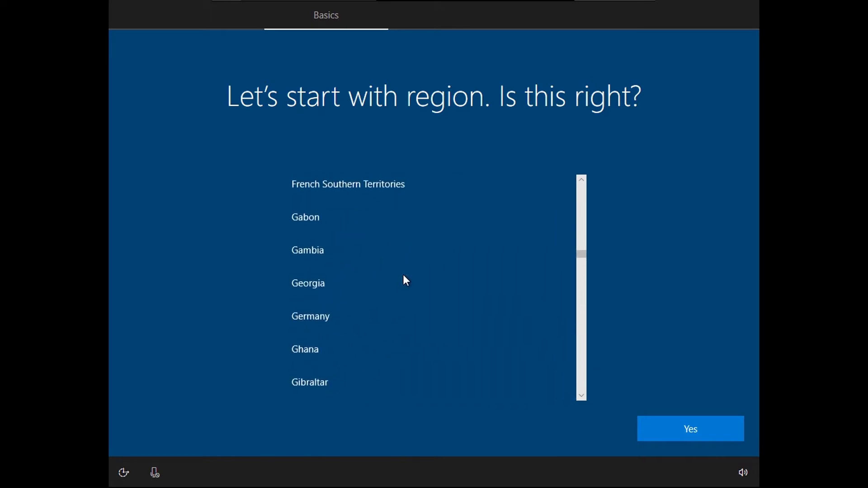
scroll(403, 277, "down", 2)
scroll(404, 277, "up", 4)
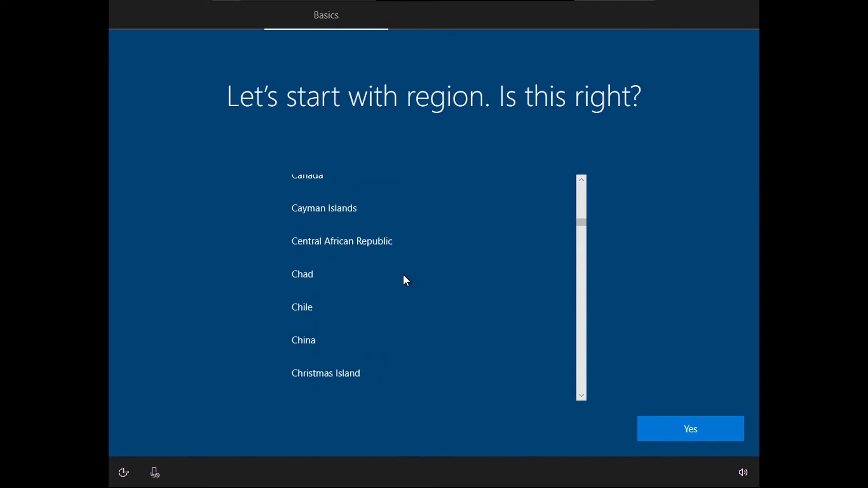
left_click(317, 245)
left_click(685, 426)
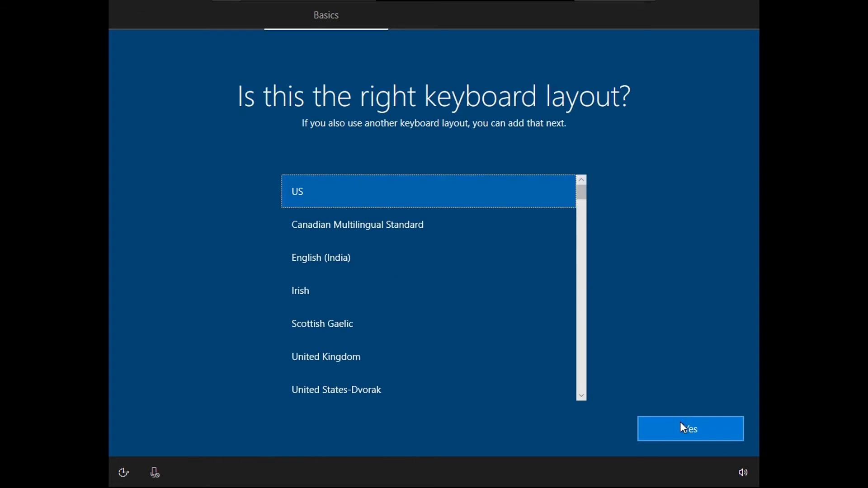
left_click(681, 426)
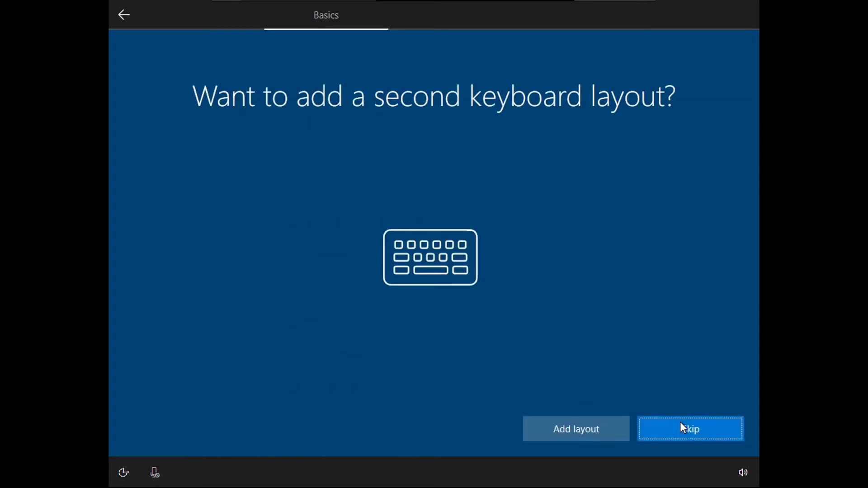
left_click(690, 429)
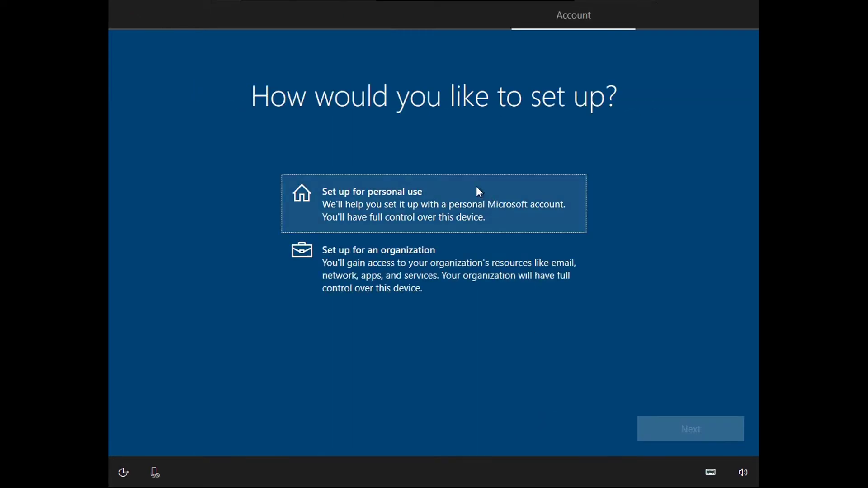
Choose 'Set up for personal use', then take the offline account with limited experience
left_click(473, 186)
left_click(665, 416)
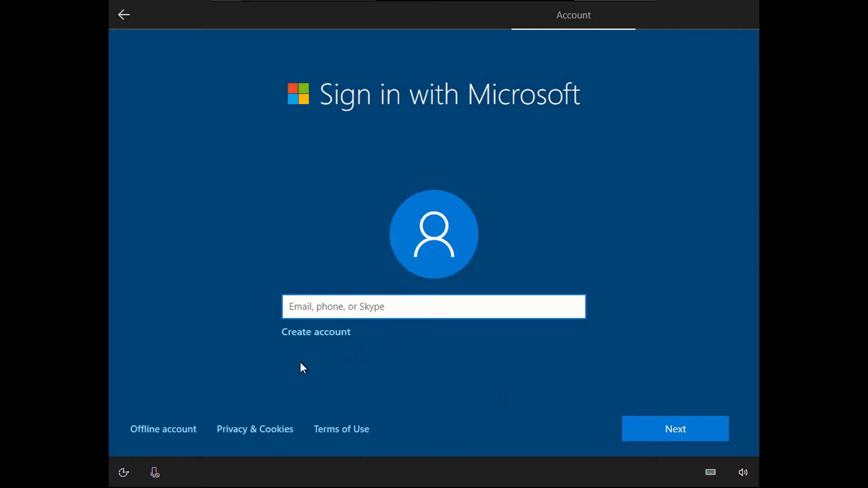
left_click(186, 429)
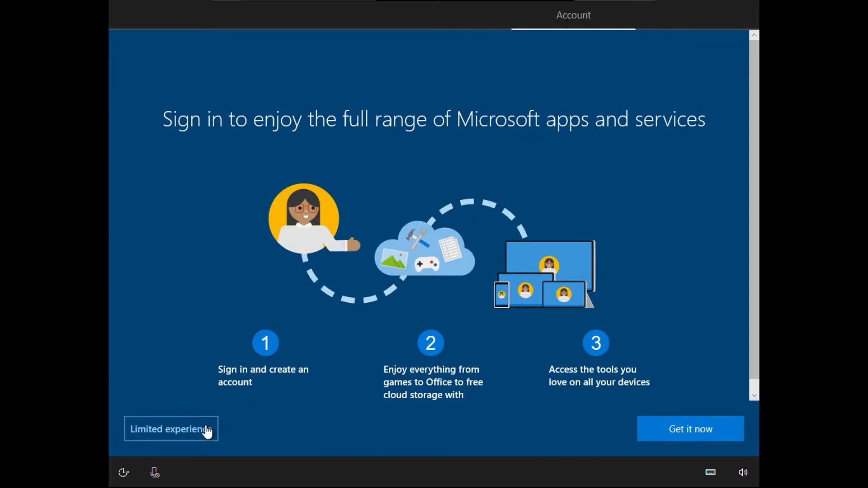
left_click(207, 431)
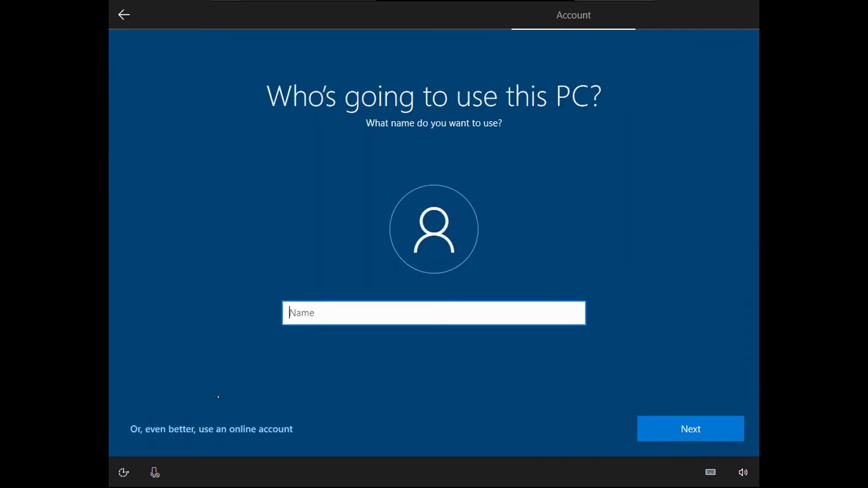
Enter the local account's user name and set its password
type("Drew Howd")
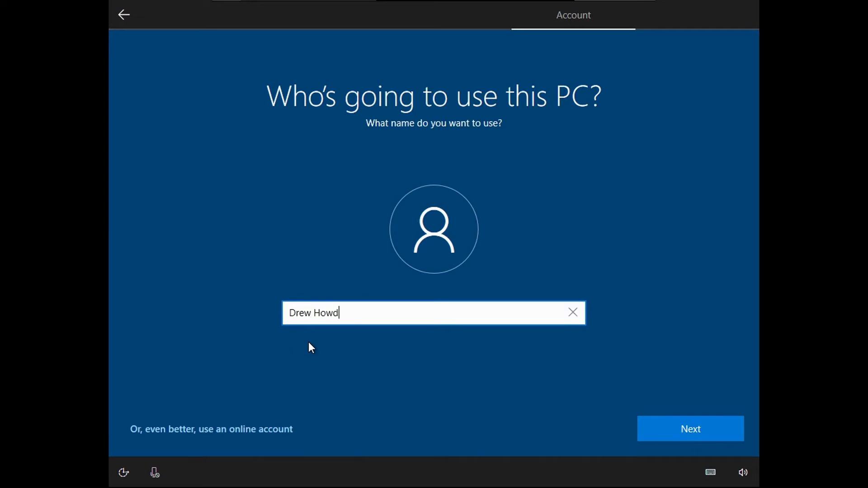
type("en Tech")
left_click(685, 425)
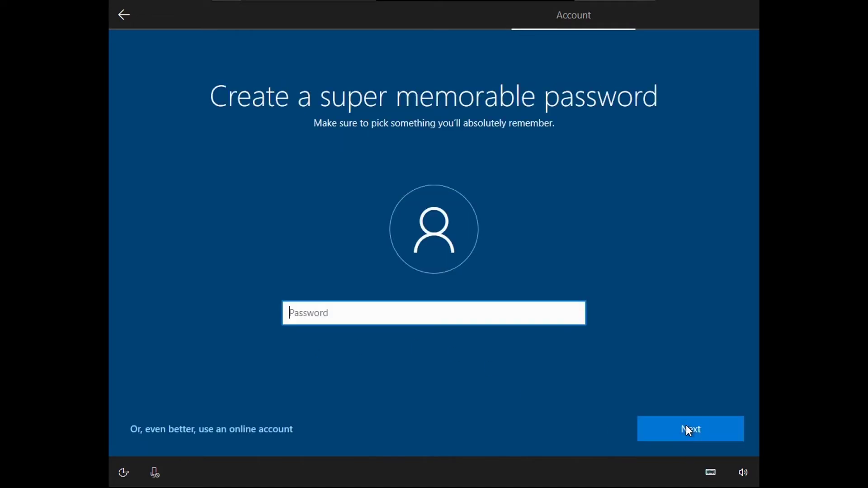
type("••••")
key("BackSpace")
key("BackSpace")
key("BackSpace")
key("BackSpace")
type("•••••••••••")
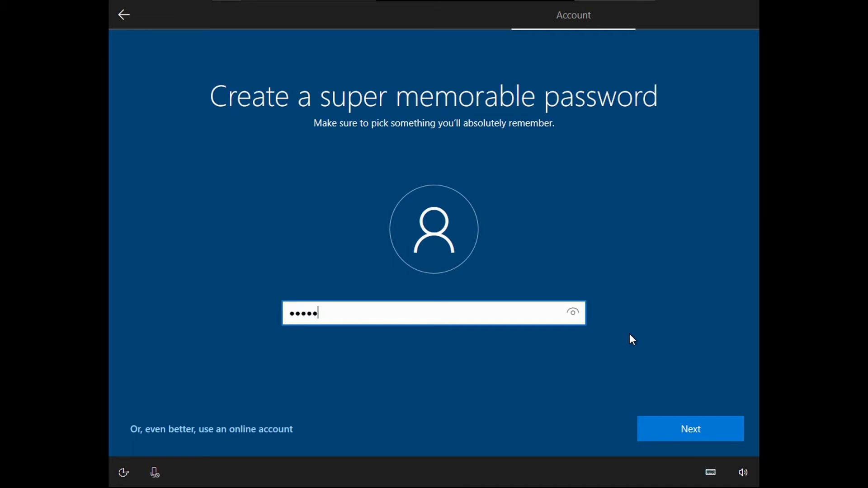
type("••")
left_click(680, 425)
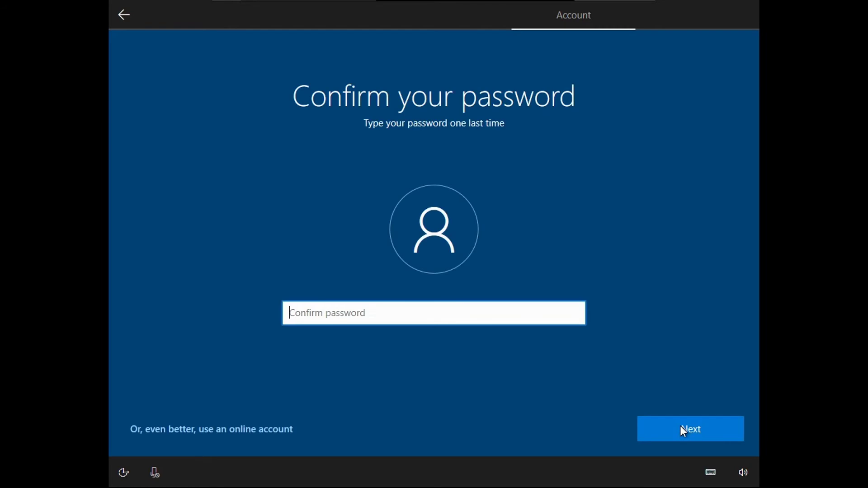
Retype the password in Confirm password to confirm it
type("•••••••••")
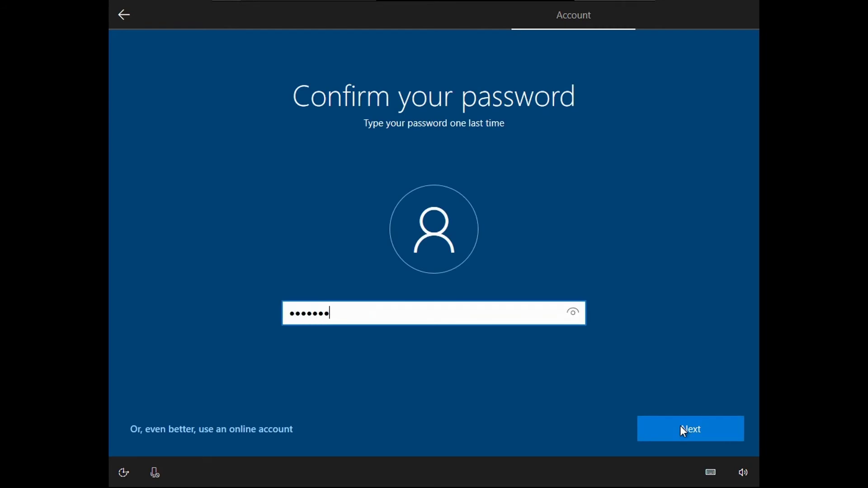
key("BackSpace")
key("BackSpace")
key("BackSpace")
key("BackSpace")
key("BackSpace")
key("BackSpace")
key("BackSpace")
key("BackSpace")
key("BackSpace")
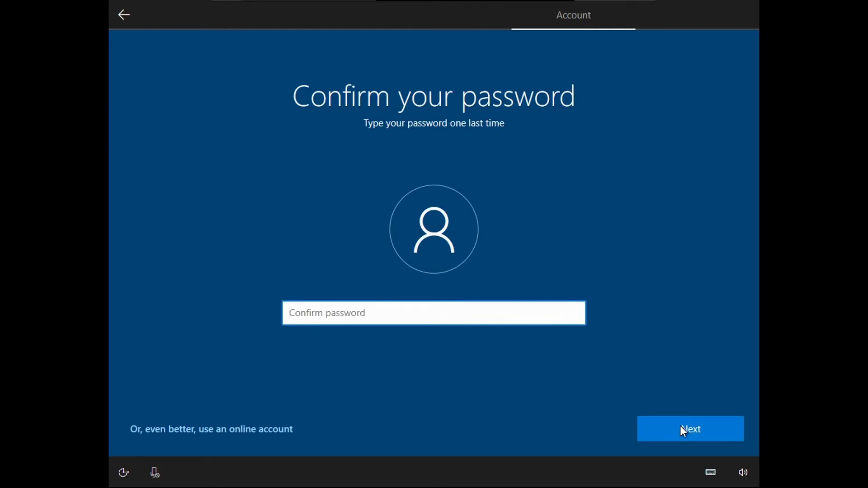
type("•••••••••••")
left_click(683, 427)
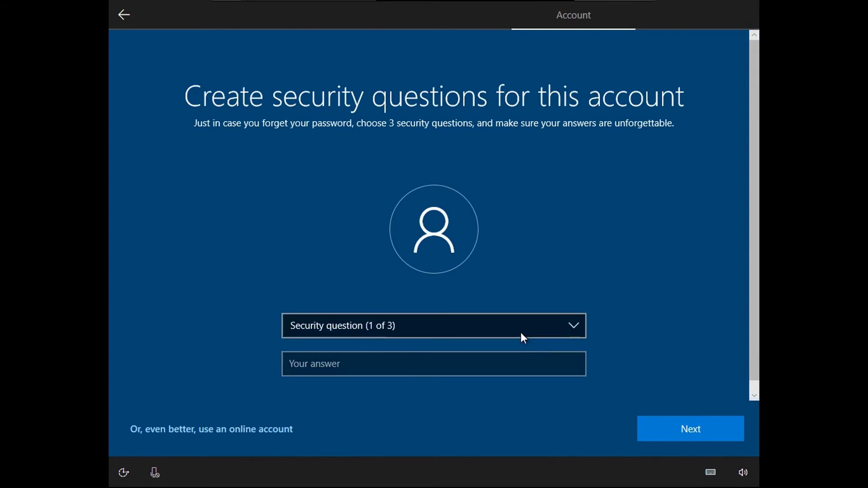
Pick the first pet's name security question and enter an answer
left_click(517, 333)
key("Return")
left_click(414, 369)
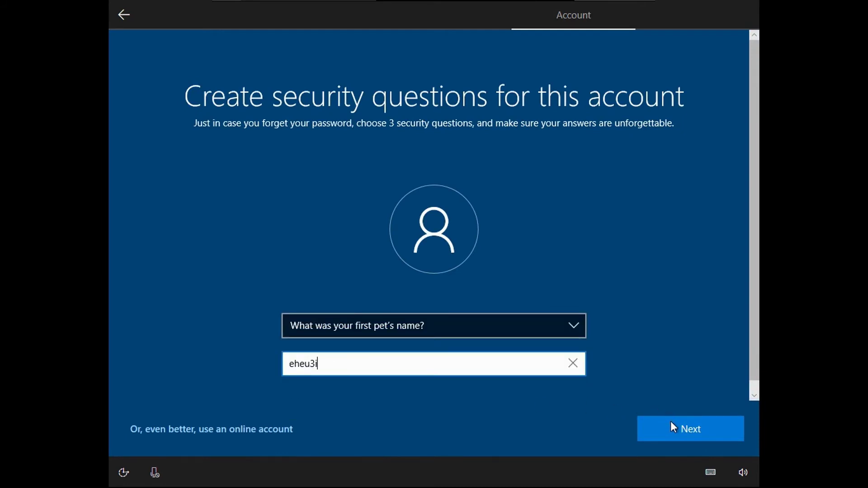
left_click(673, 424)
Pick the birth city question as the second security question and answer it
left_click(448, 323)
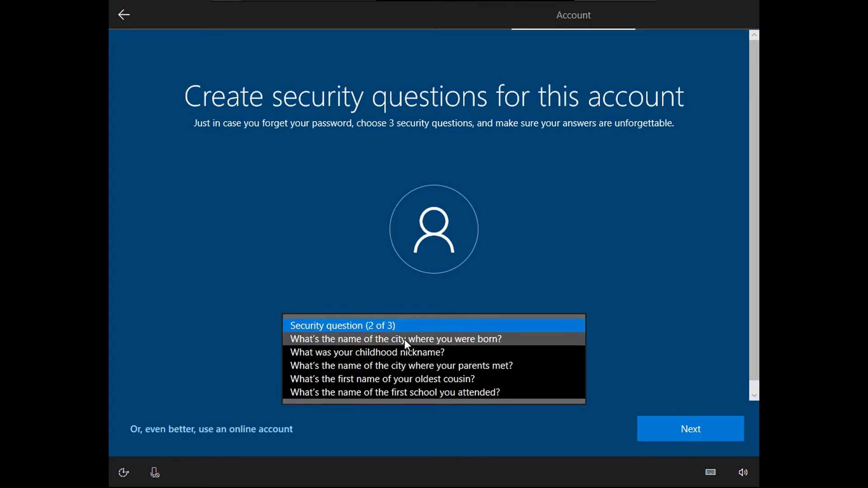
left_click(404, 339)
left_click(370, 367)
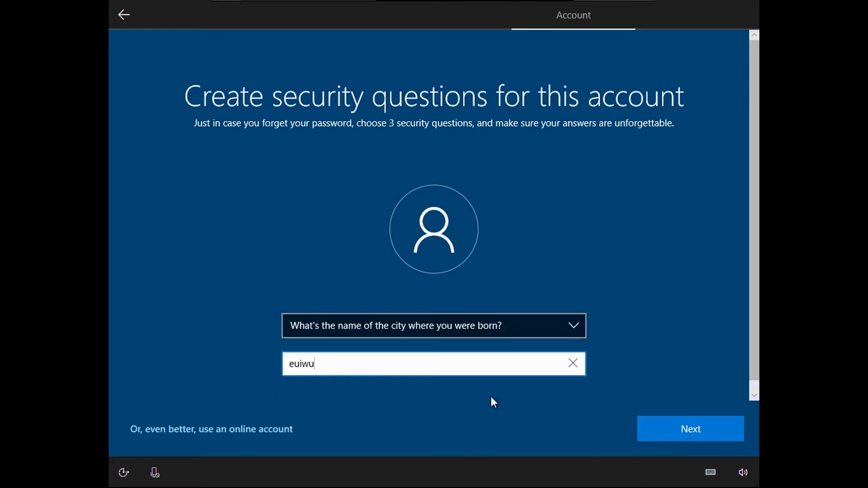
left_click(677, 419)
Answer the childhood nickname question third, then decline activity history
left_click(483, 322)
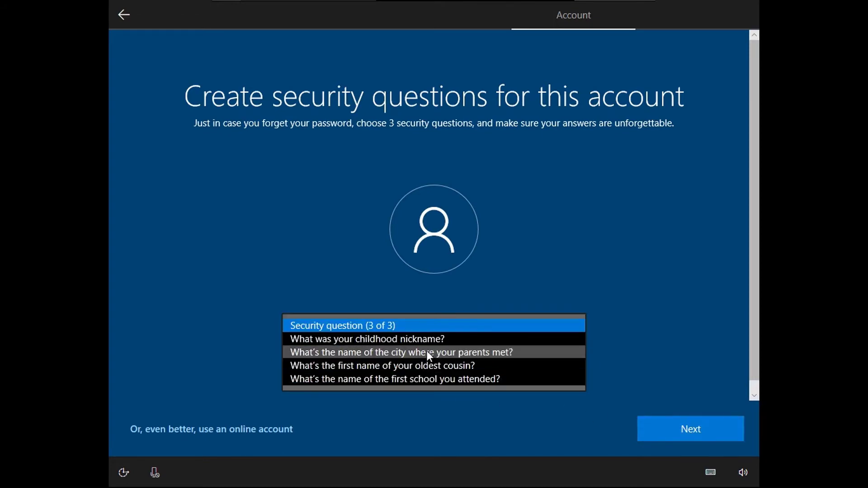
left_click(411, 339)
left_click(405, 363)
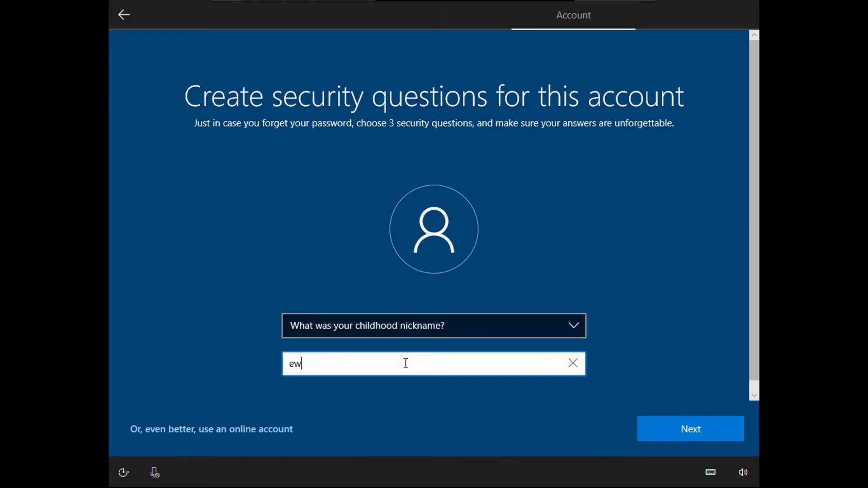
left_click(664, 420)
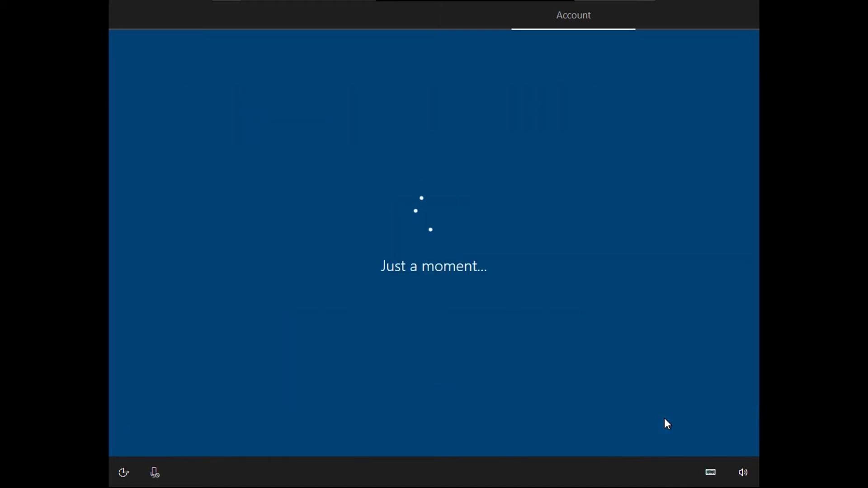
left_click(555, 432)
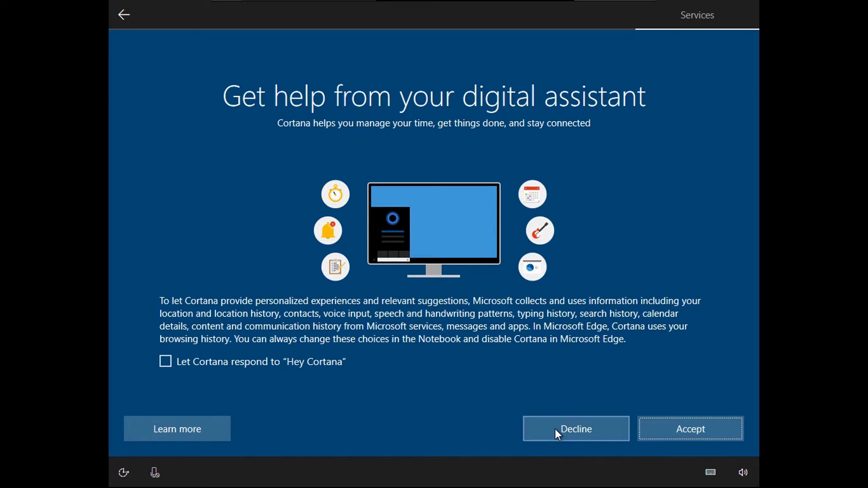
Decline Cortana and turn off online speech recognition, location and Find my device
left_click(556, 429)
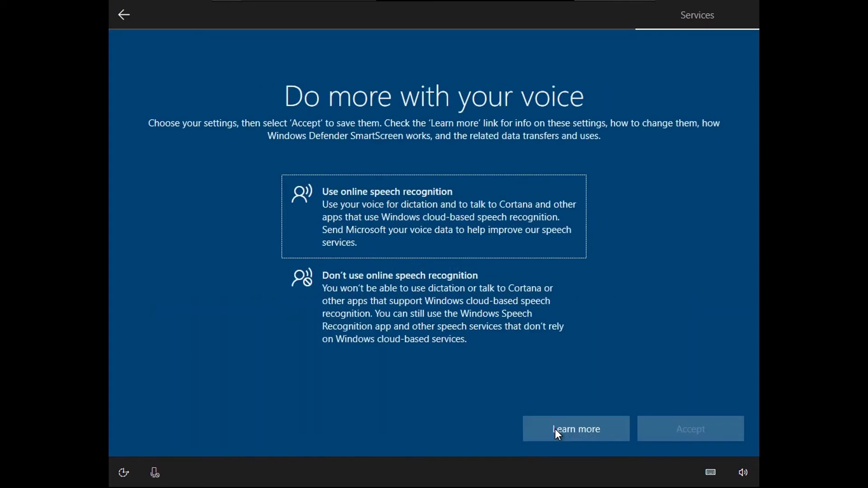
left_click(470, 313)
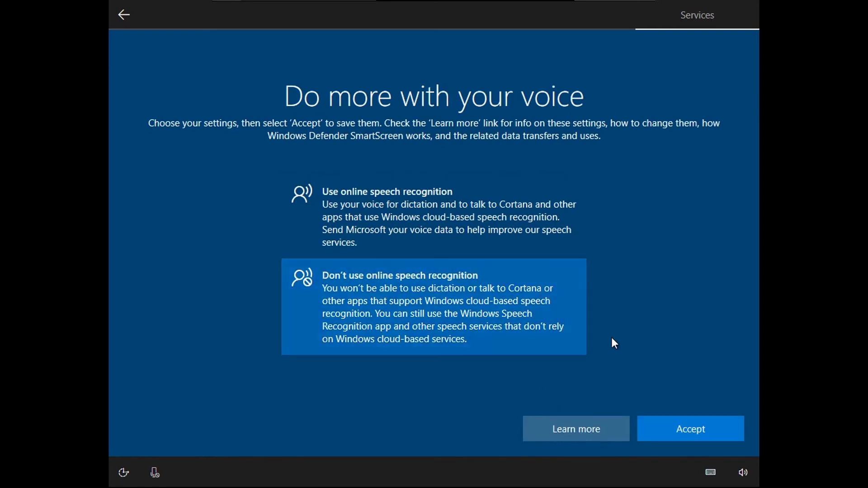
left_click(693, 428)
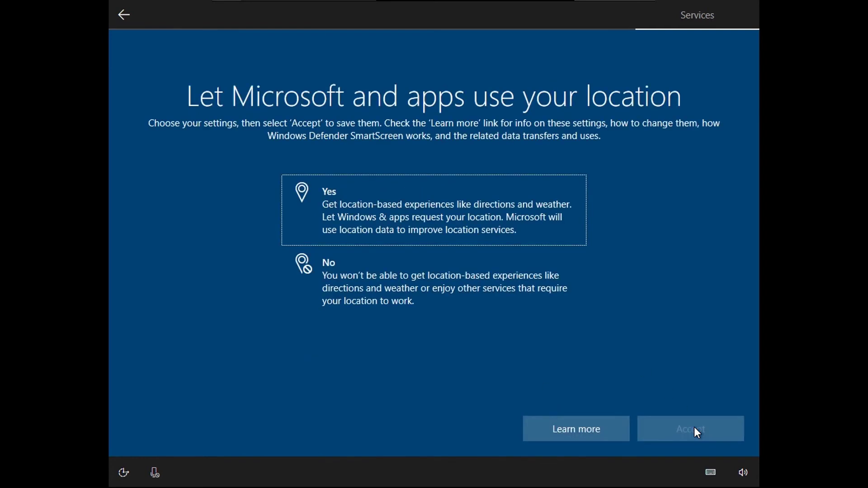
left_click(498, 301)
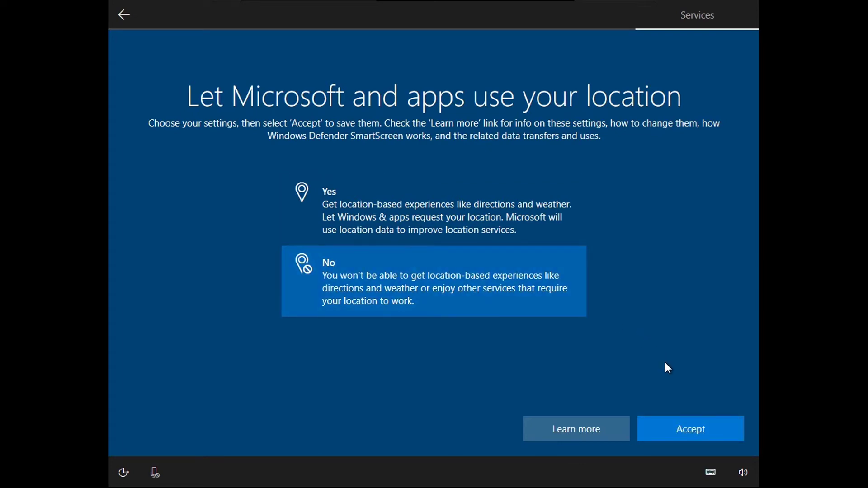
left_click(691, 430)
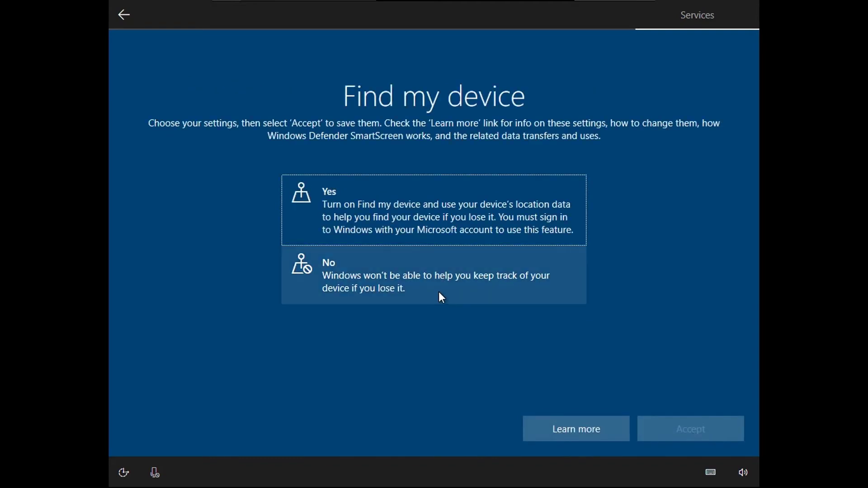
left_click(439, 293)
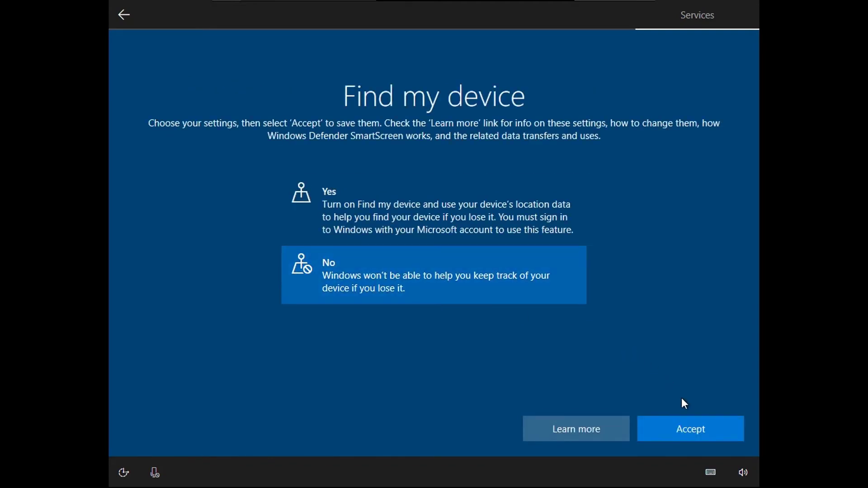
left_click(699, 430)
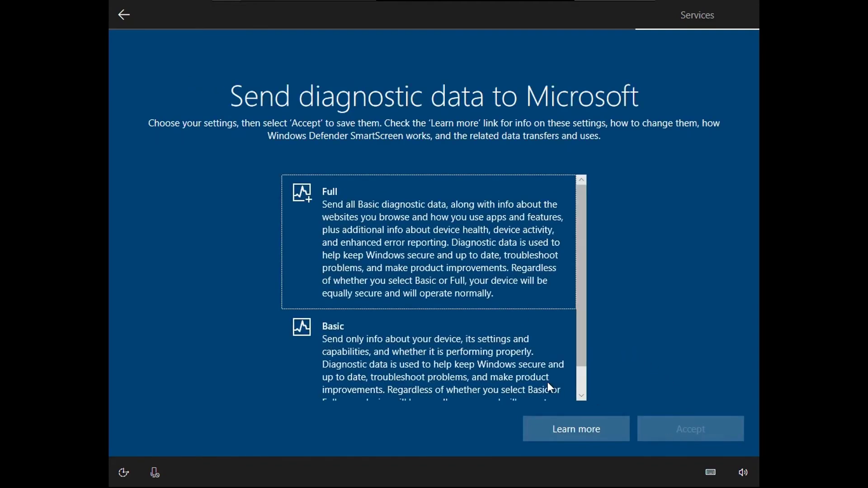
Set diagnostics to Basic and refuse inking, tailored experiences and advertising ID
left_click(473, 364)
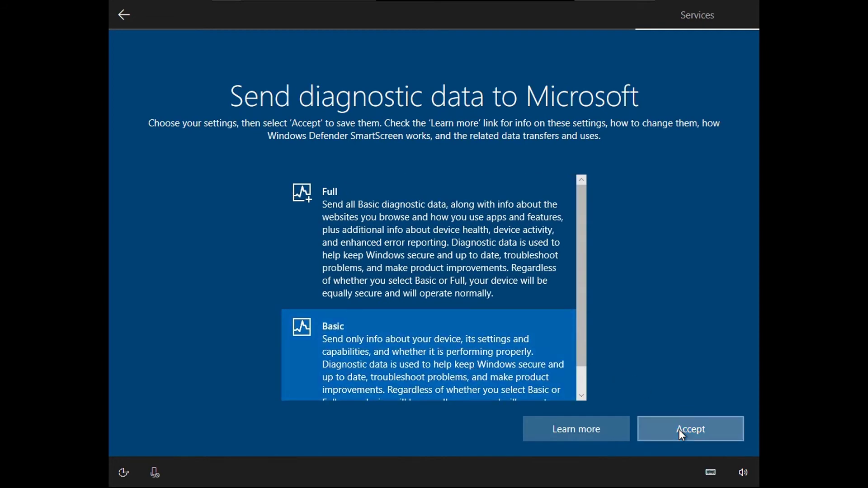
left_click(679, 429)
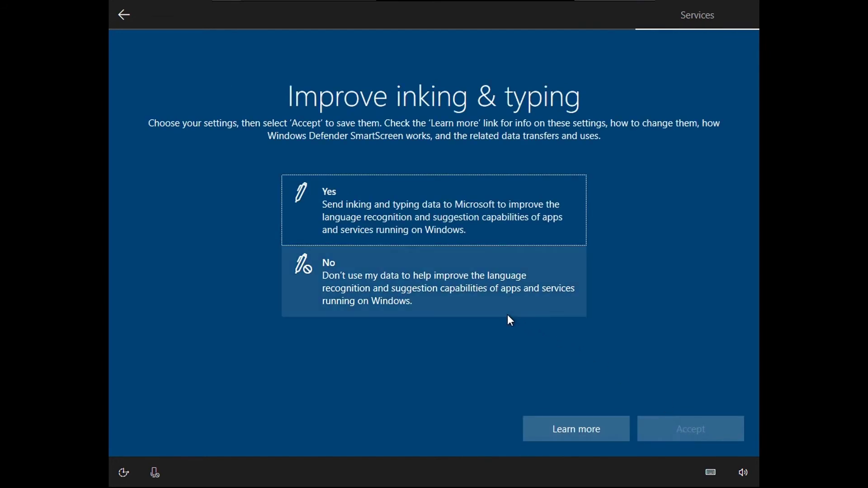
left_click(497, 305)
left_click(656, 429)
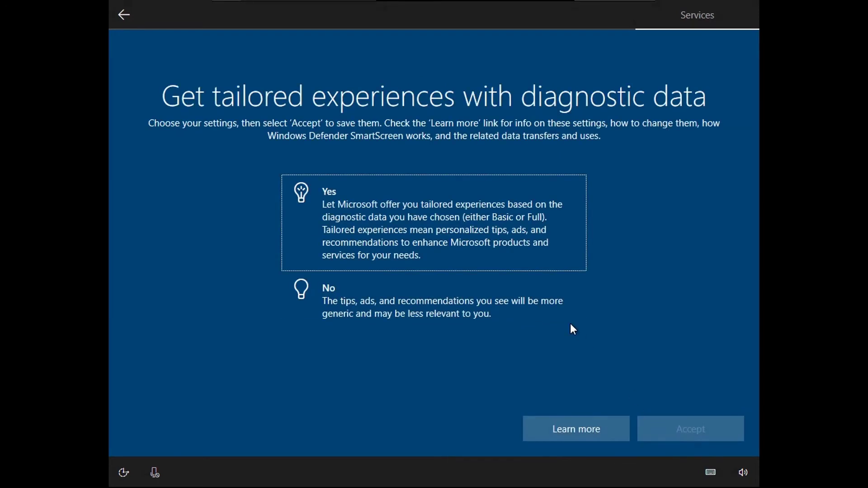
left_click(531, 300)
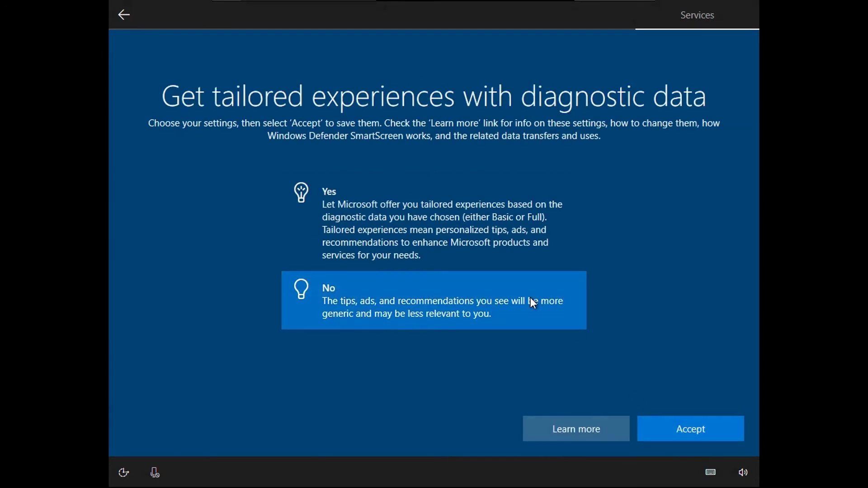
left_click(701, 428)
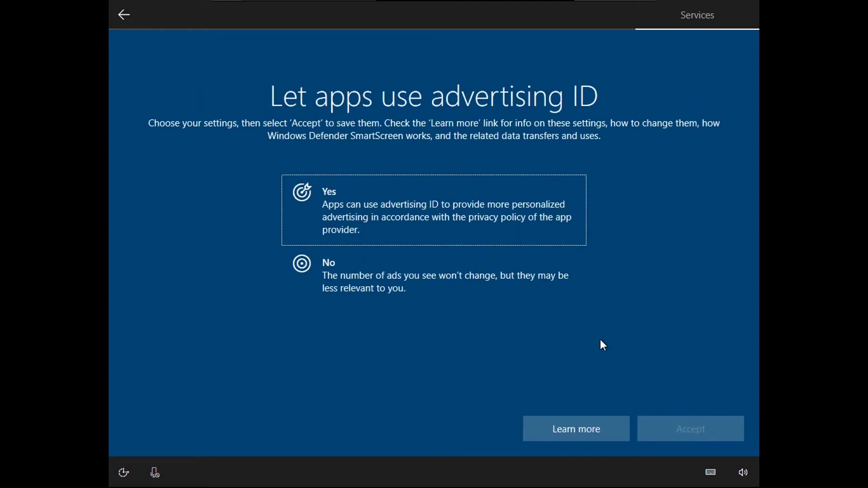
left_click(506, 300)
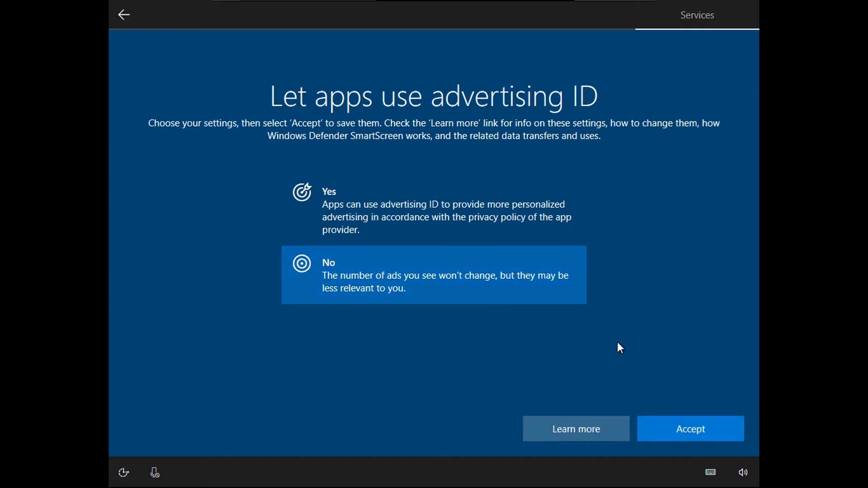
left_click(667, 431)
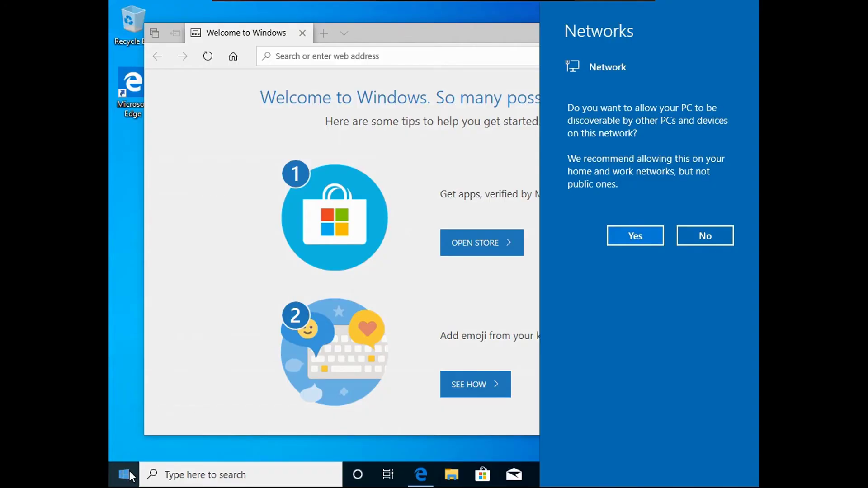
Allow the USB drive to attach to the virtual machine
left_click(124, 474)
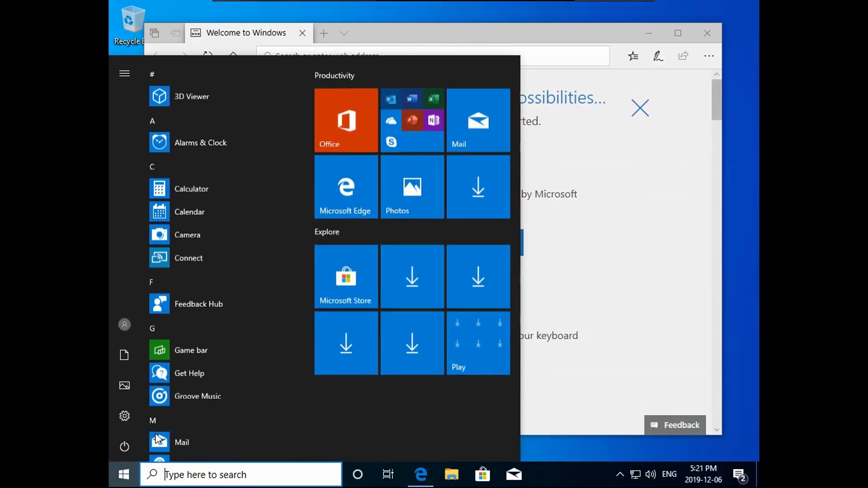
left_click(576, 392)
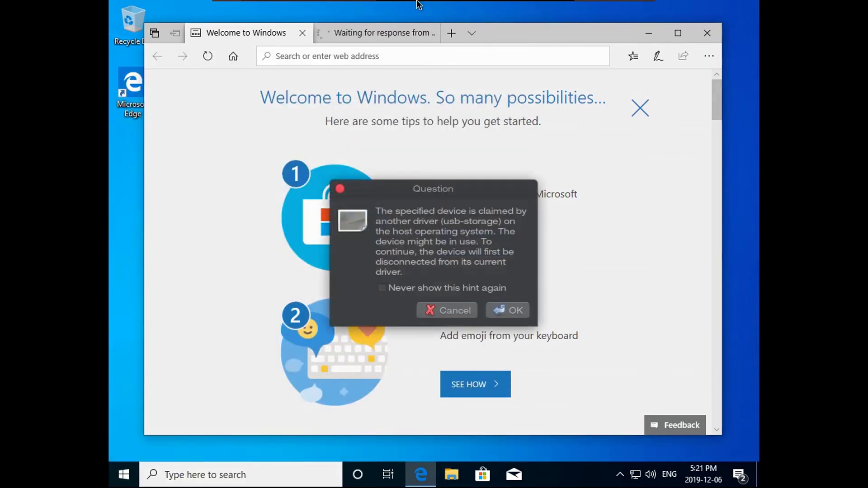
left_click(502, 309)
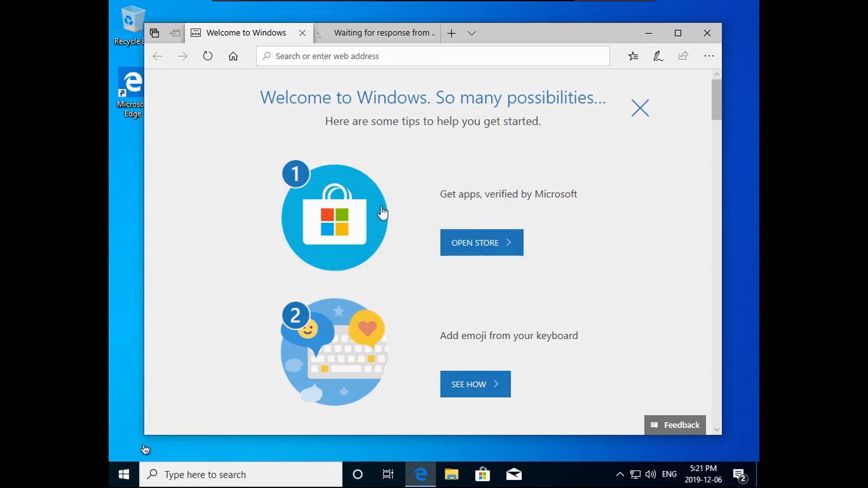
Restart Windows from the Start menu power options
left_click(124, 474)
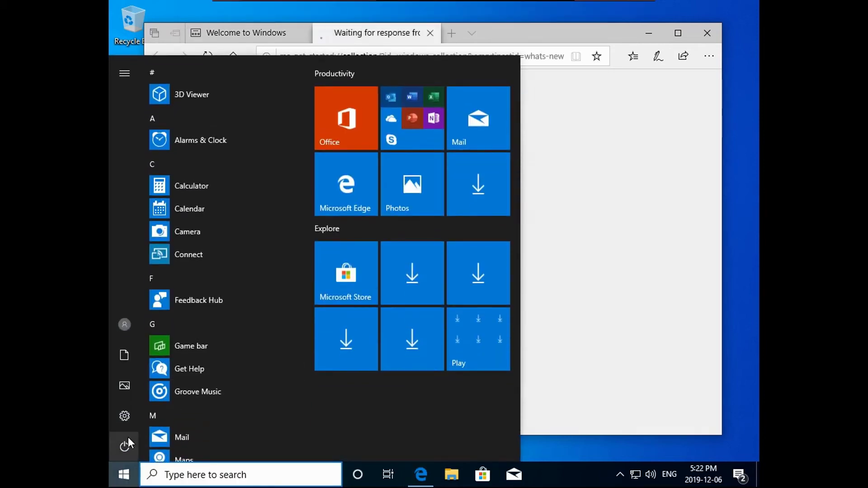
left_click(124, 446)
left_click(164, 407)
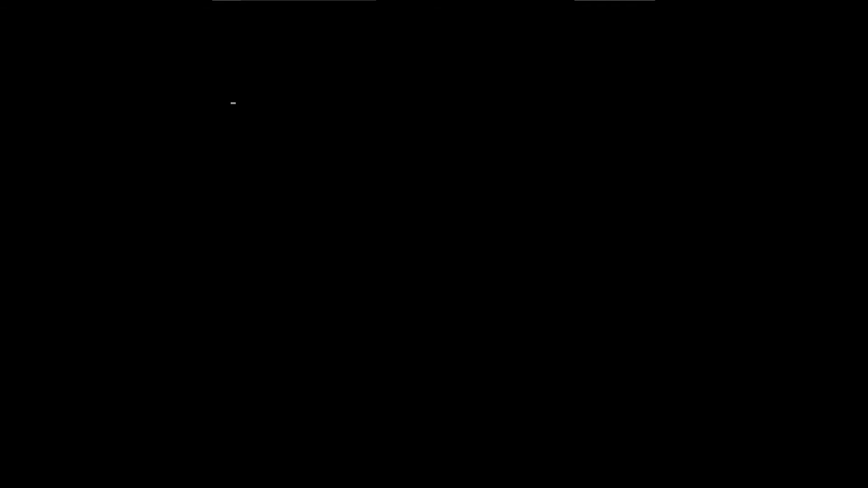
Boot from the EFI USB Device and choose Try Ubuntu in GRUB
key("Down")
key("Down")
key("Down")
key("Down")
key("Down")
key("Down")
key("Down")
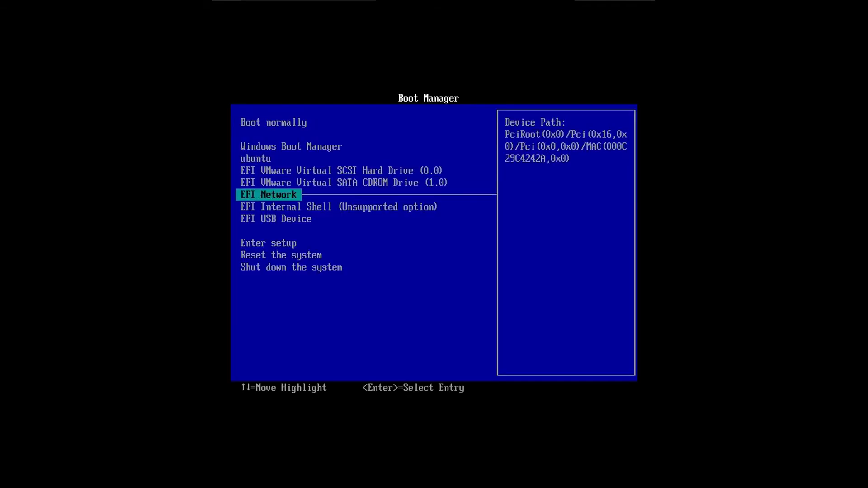
key("Return")
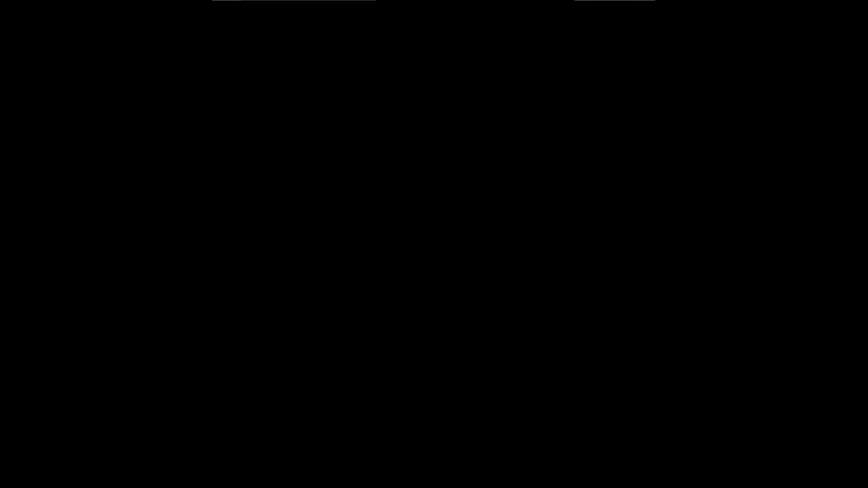
key("Return")
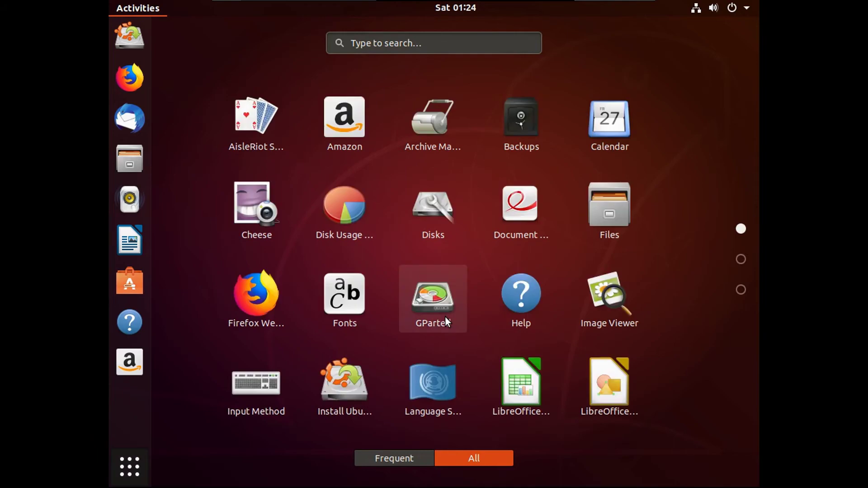
Launch Terminal from Show Applications in the live session
scroll(527, 347, "down", 2)
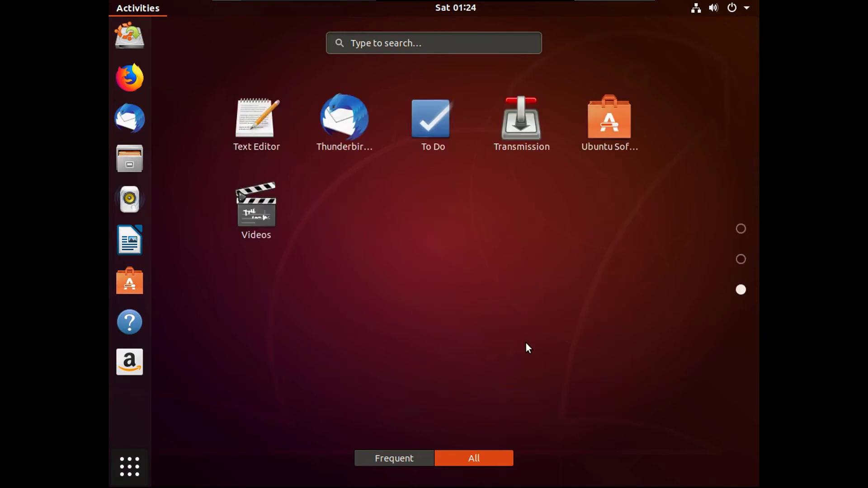
scroll(527, 347, "up", 2)
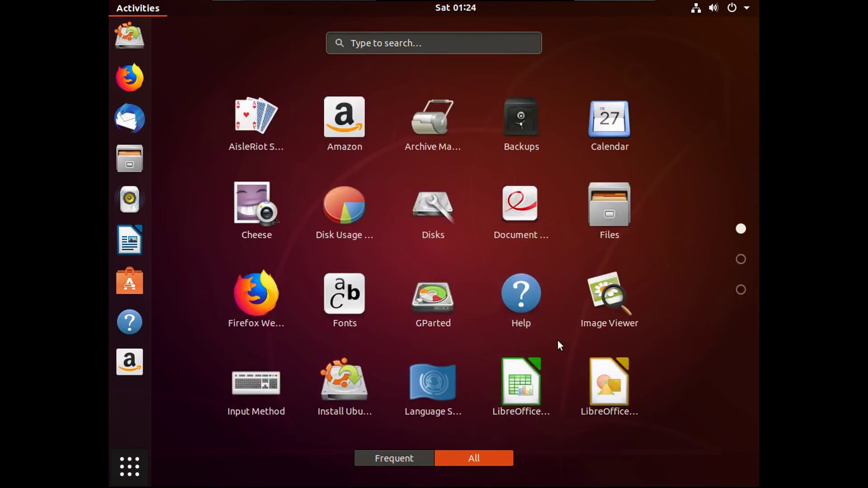
scroll(557, 340, "down", 1)
left_click(585, 375)
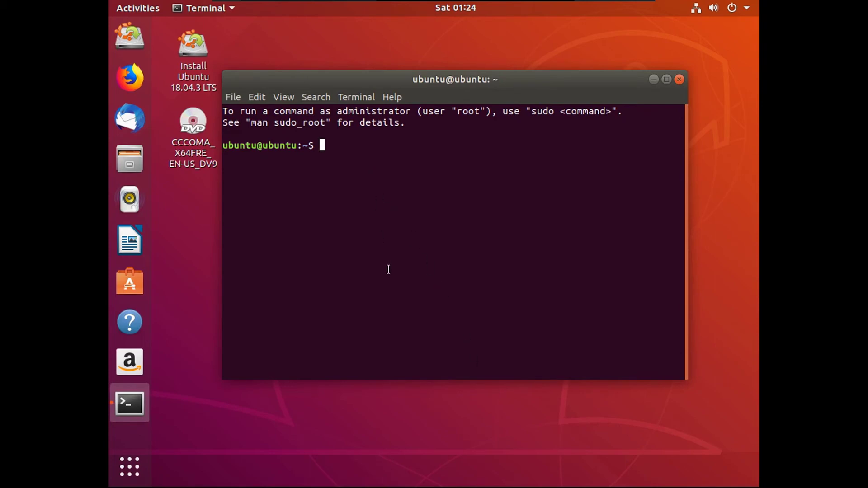
Run 'sudo add-apt-repository ppa:yannubuntu/boot-repair' in the terminal
type("sudo")
type(" add")
type("-")
type("t")
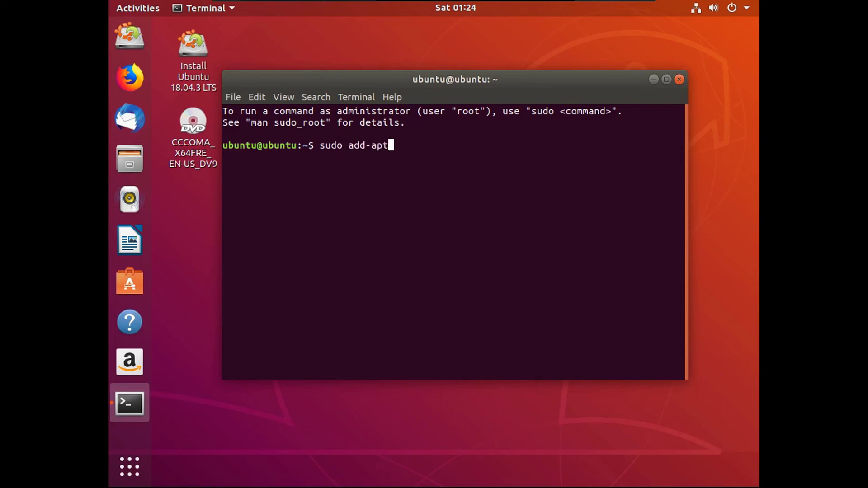
type("-reposi")
type("tro")
key("BackSpace")
key("BackSpace")
type("ort")
key("BackSpace")
type("y")
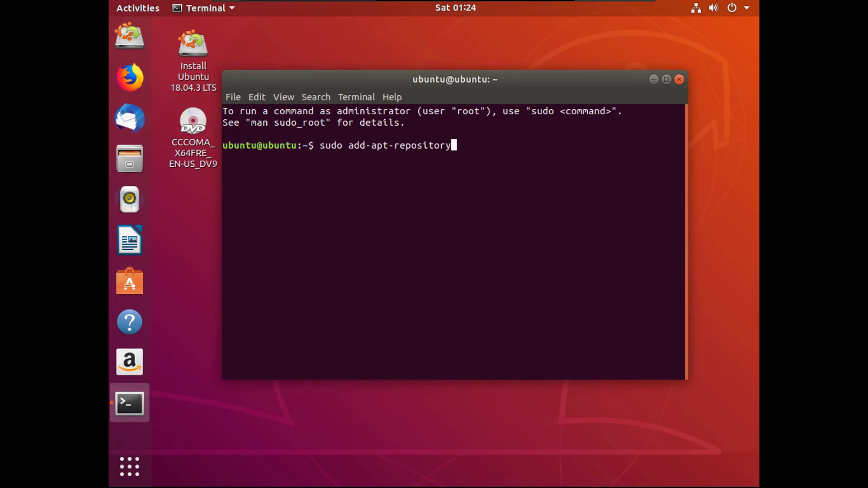
type(" pps")
key("BackSpace")
type("a")
type(":")
type("yann")
type("ubuntu")
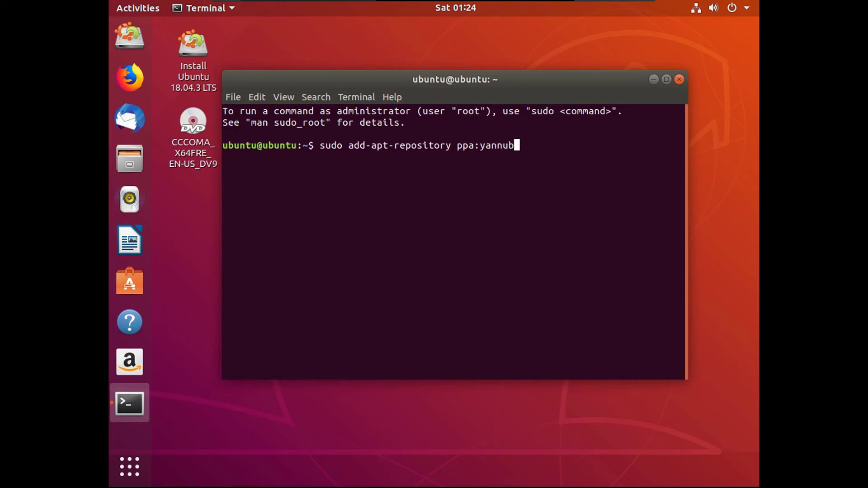
type("/boot-e")
key("BackSpace")
type("repair")
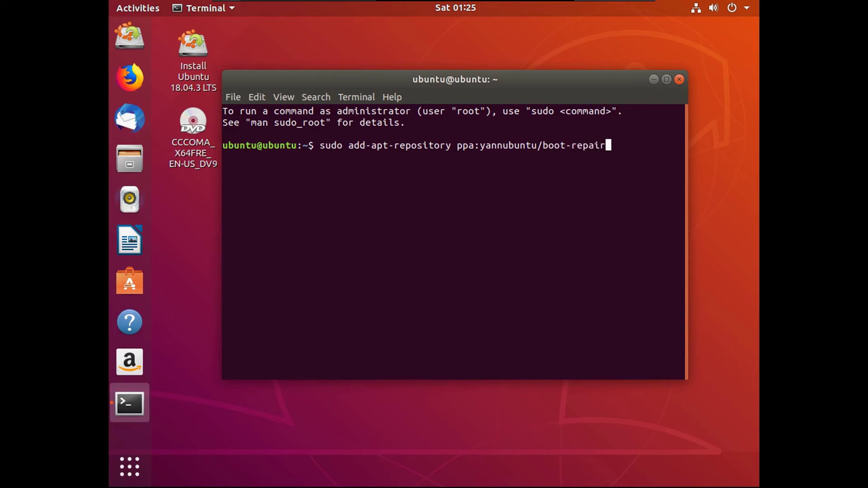
key("Return")
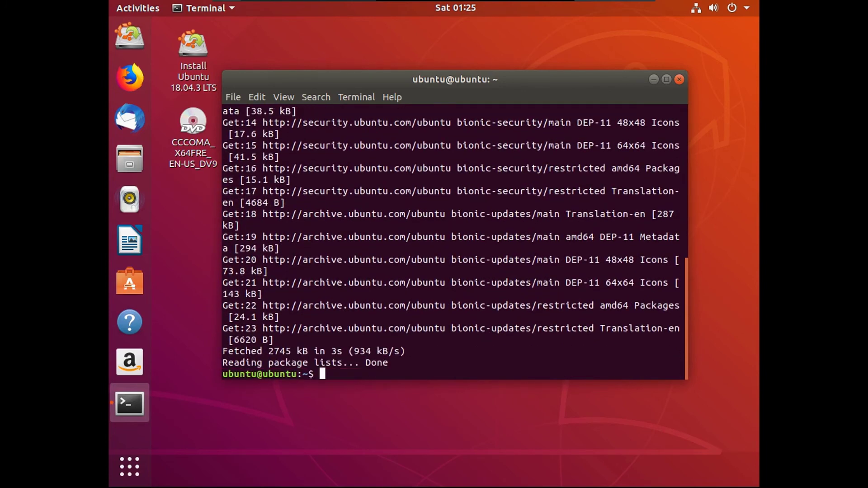
Run 'sudo apt-get install boot-repair' in the terminal
type("sudo apt")
key("BackSpace")
type("-g")
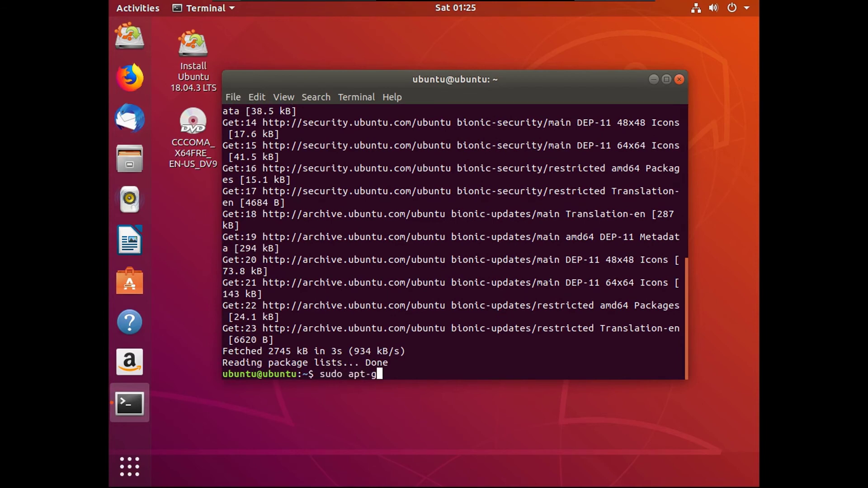
type("et install boo")
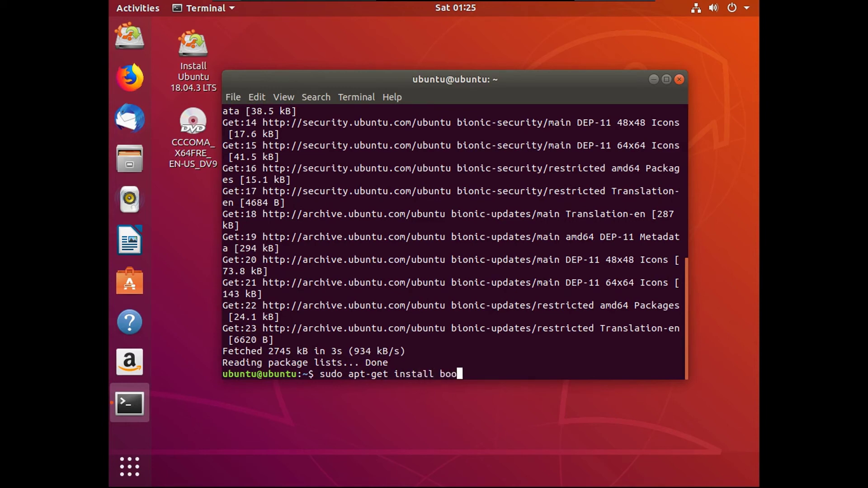
type("t-repair")
key("Return")
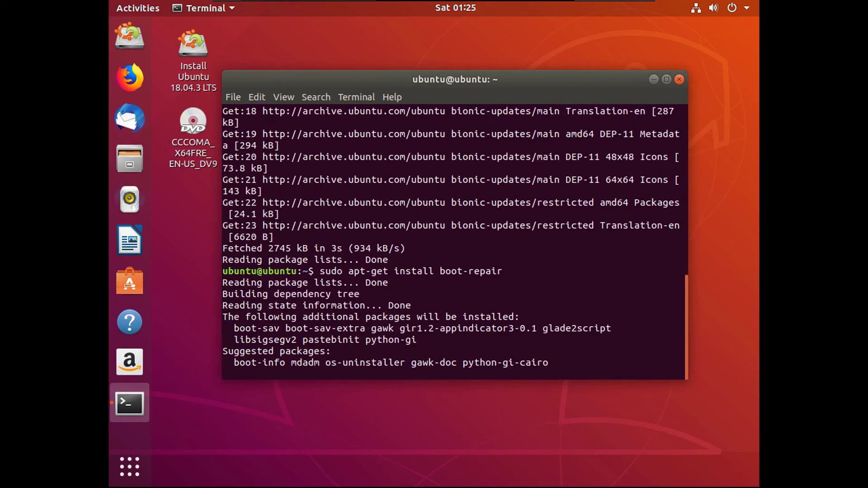
Answer y to install the extra packages, then close the terminal
type("y")
key("Return")
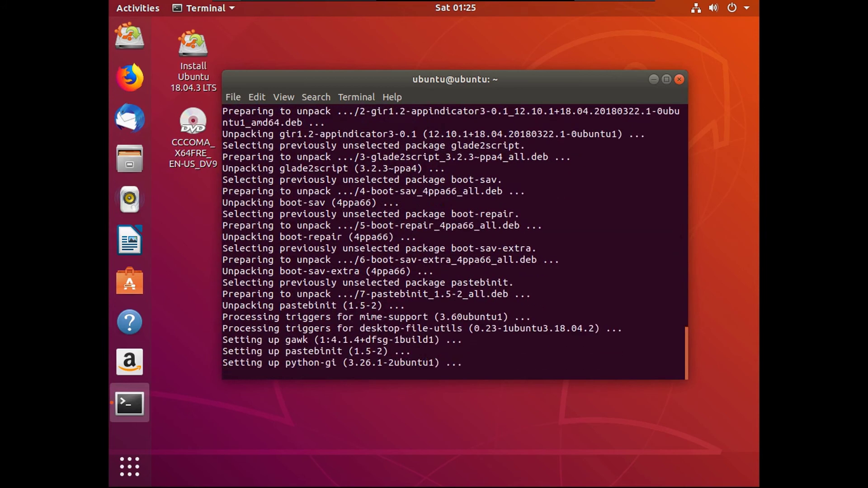
left_click_drag(617, 90, 618, 109)
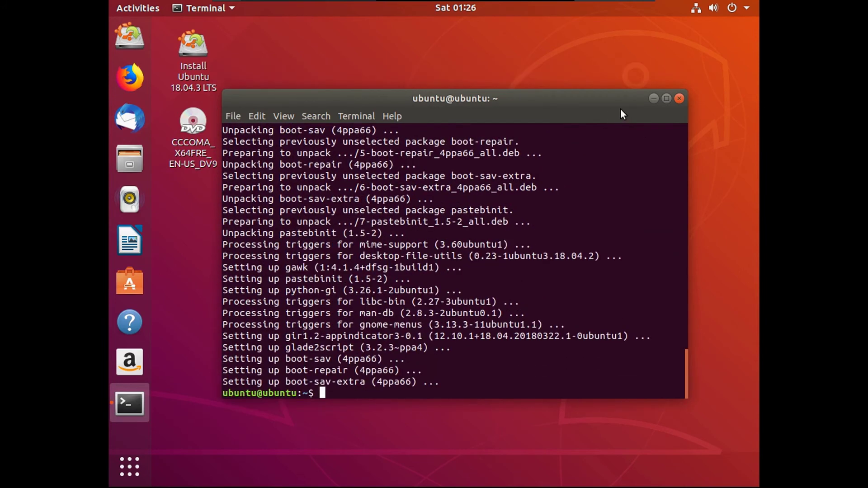
left_click(678, 99)
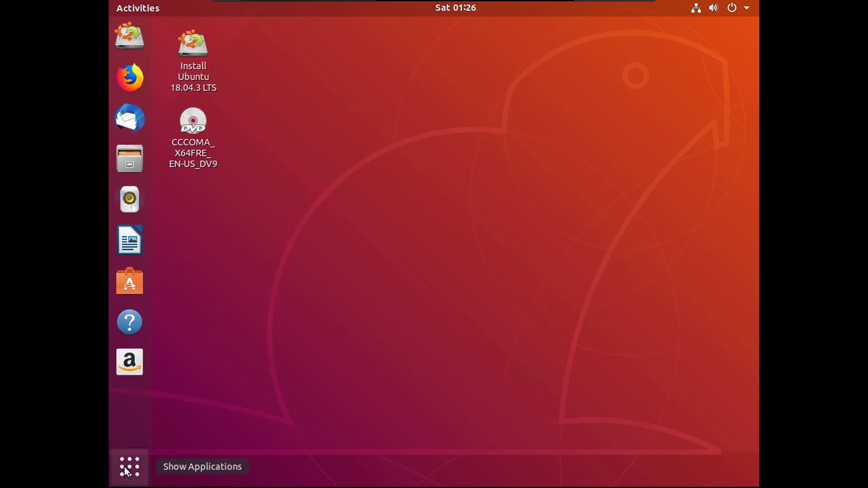
Run Boot Repair's Recommended repair without the pastebin upload, then open Power Off
key("super+a")
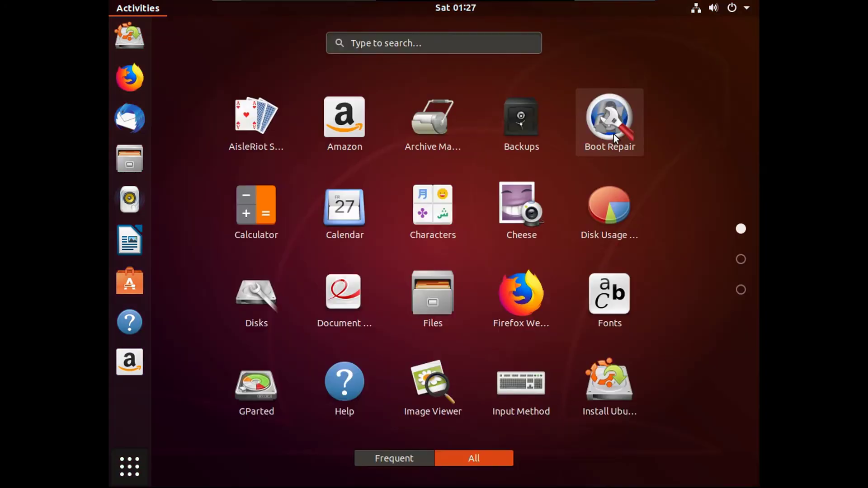
left_click(609, 126)
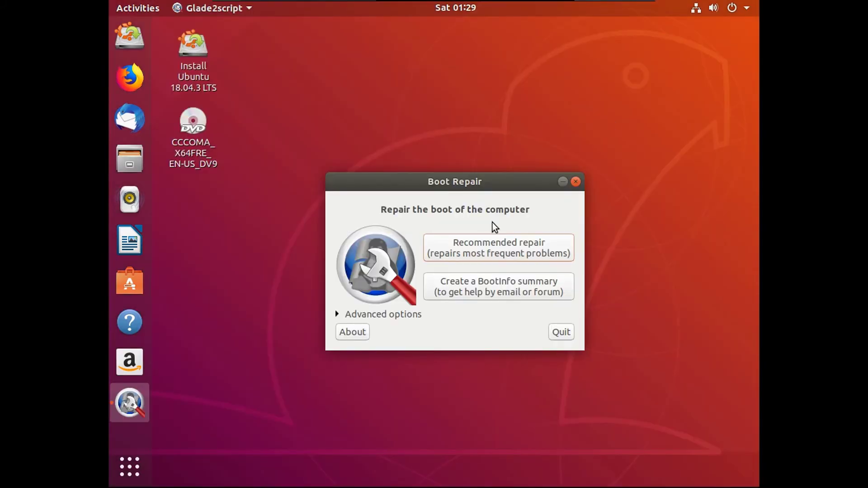
left_click(492, 253)
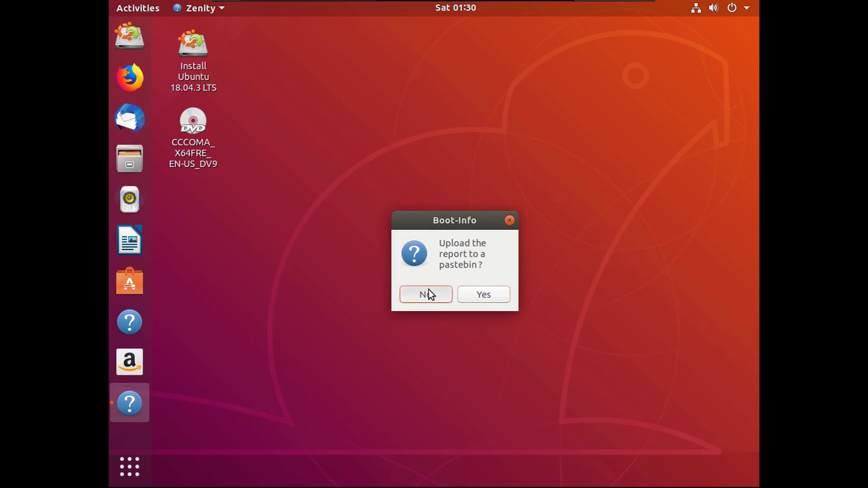
left_click(428, 295)
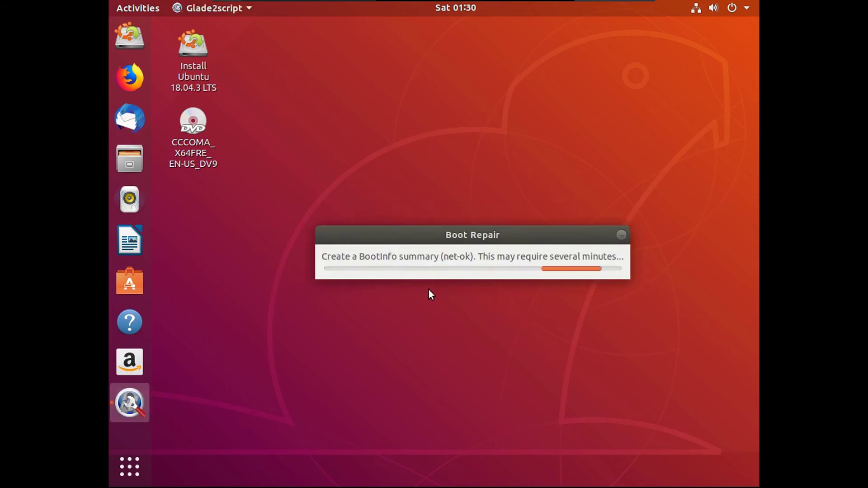
left_click(736, 8)
left_click(702, 145)
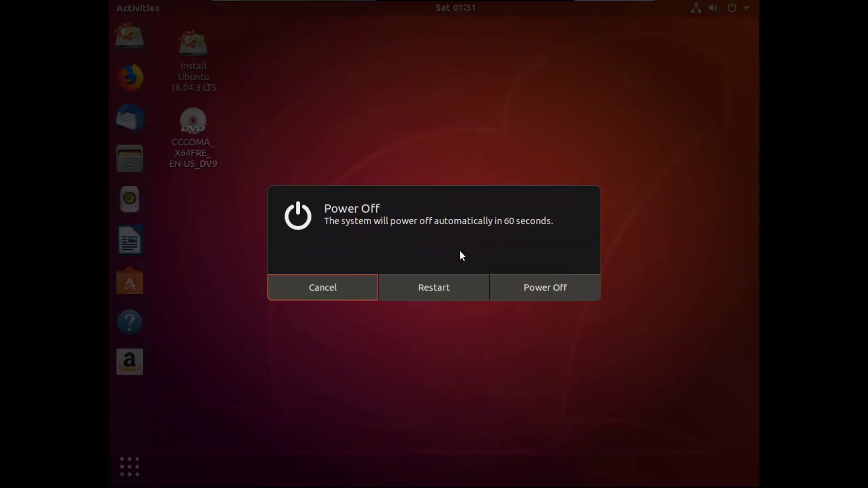
Restart the virtual machine with VM > Power > Reset Guest and confirm the restart
left_click(451, 291)
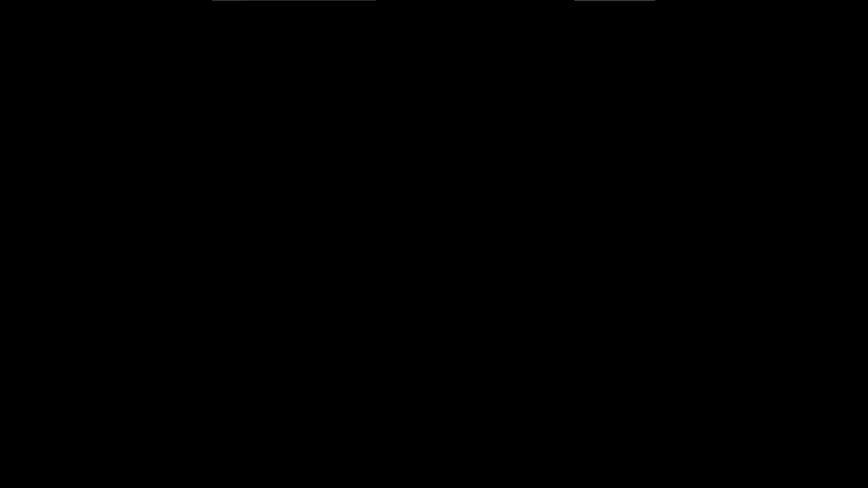
mouse_move(397, 4)
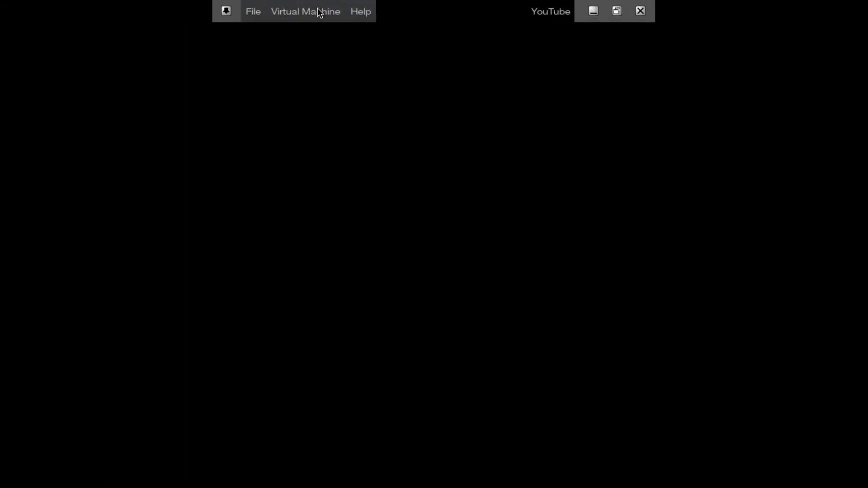
left_click(317, 12)
mouse_move(466, 71)
left_click(524, 83)
left_click(497, 304)
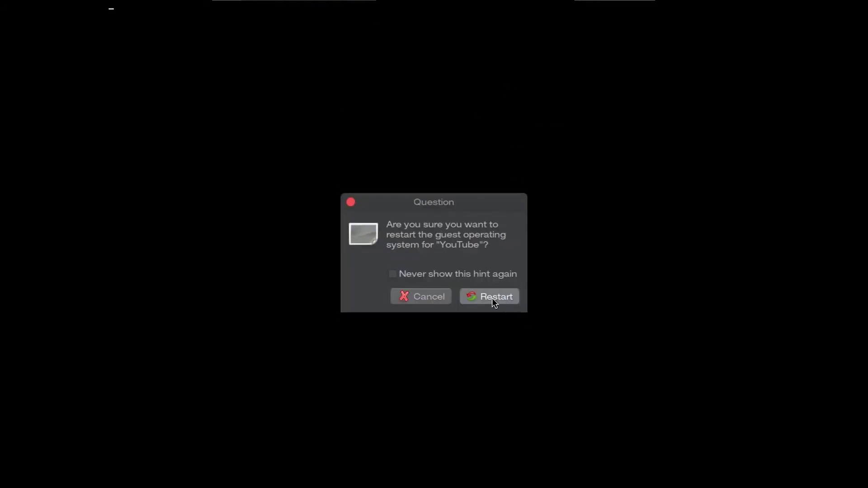
left_click(496, 299)
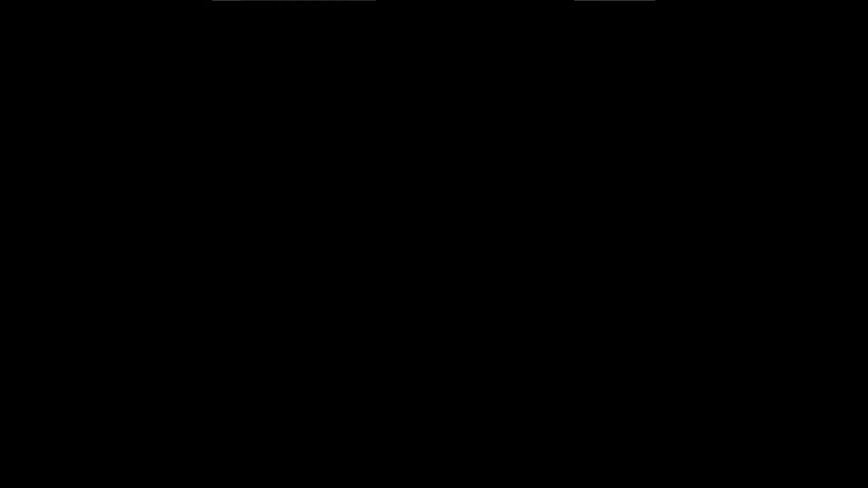
In the GRUB menu, browse down to Windows Boot Manager and return to Ubuntu
key("Down")
key("Up")
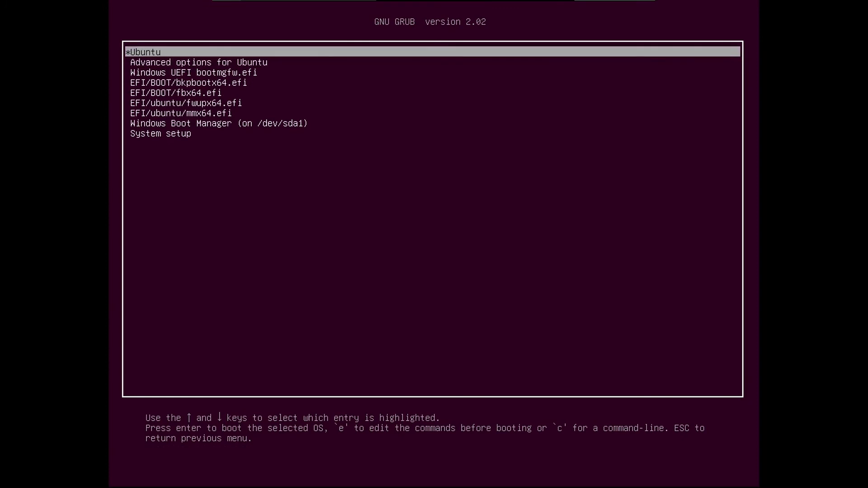
key("Down")
key("Down")
key("Down")
key("Down")
key("Down")
key("Down")
key("Down")
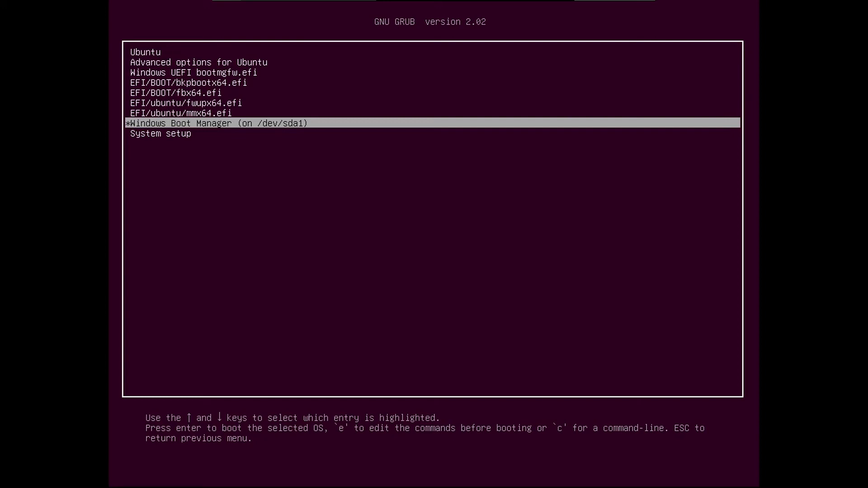
key("Up")
key("Up")
key("Up")
key("Up")
key("Up")
key("Up")
key("Up")
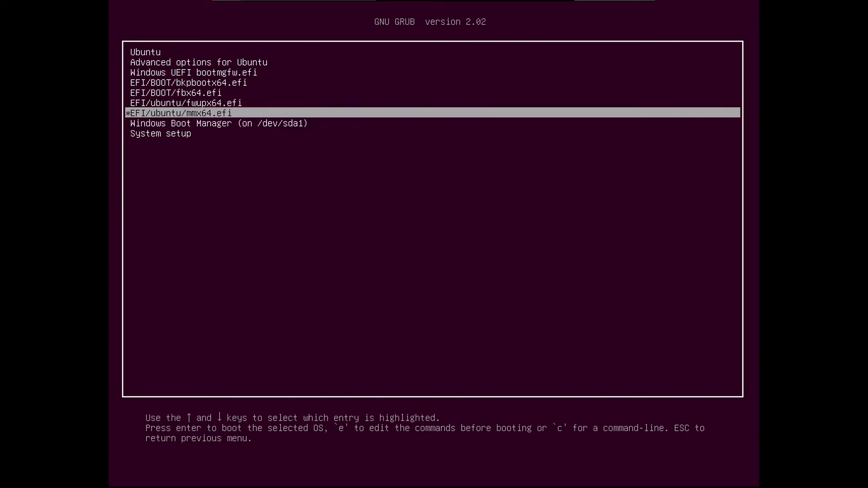
Boot the Ubuntu entry and sign in to the user account with its password
key("Return")
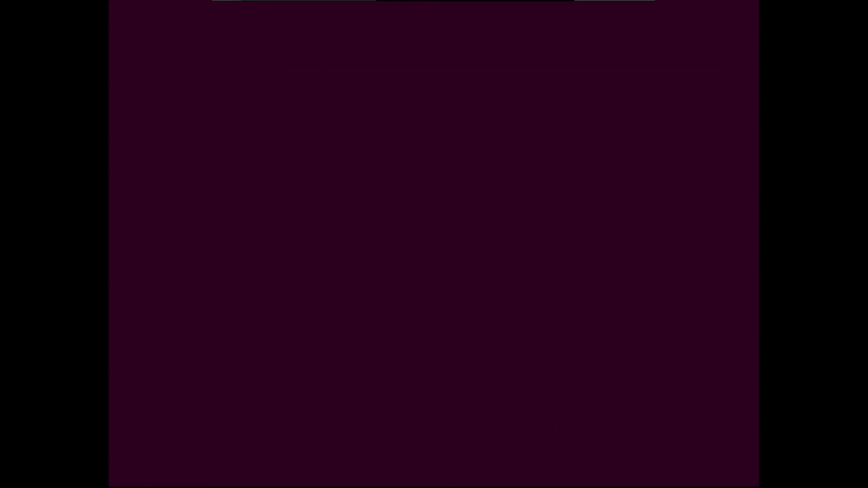
left_click(466, 245)
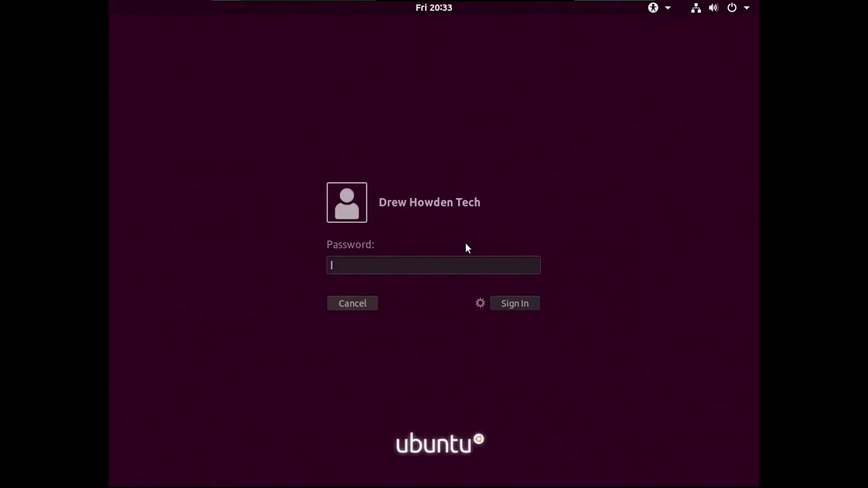
type("••••••••")
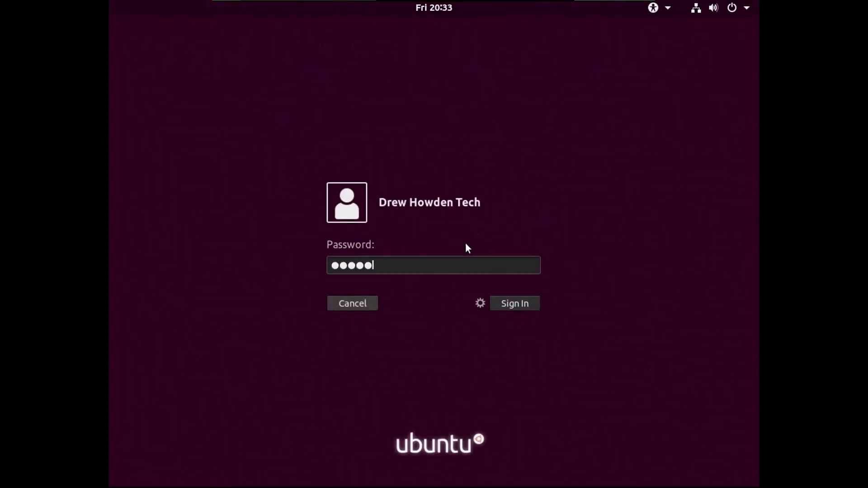
type("••••")
key("Return")
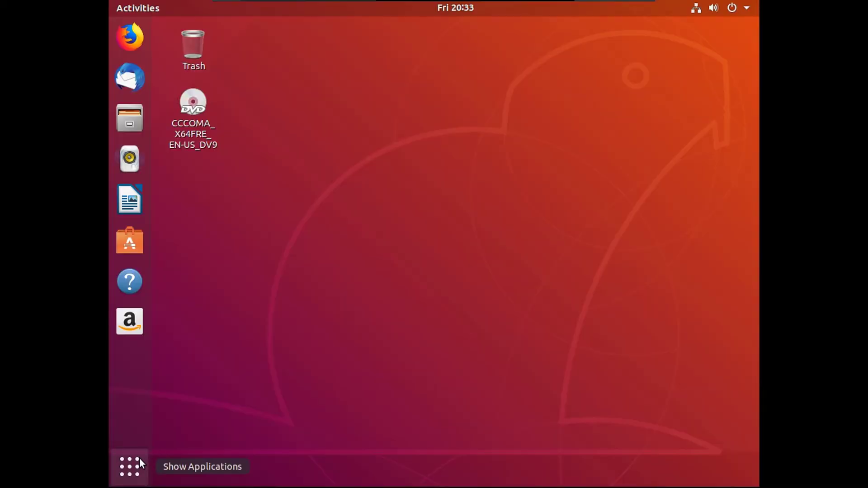
Launch Terminal from the second page of the Show Applications grid
left_click(139, 457)
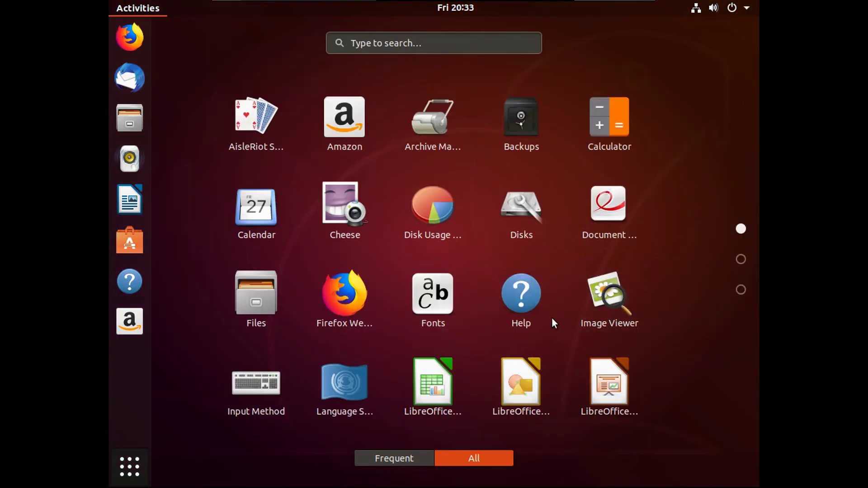
scroll(589, 238, "down", 1)
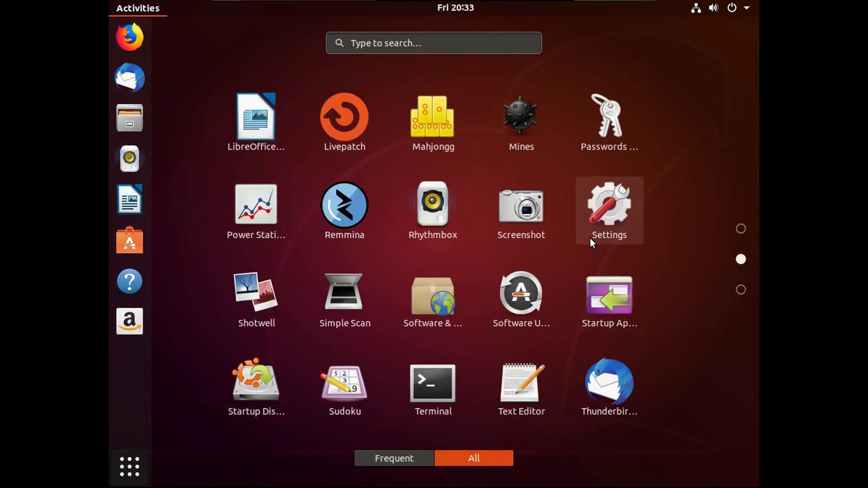
left_click(436, 384)
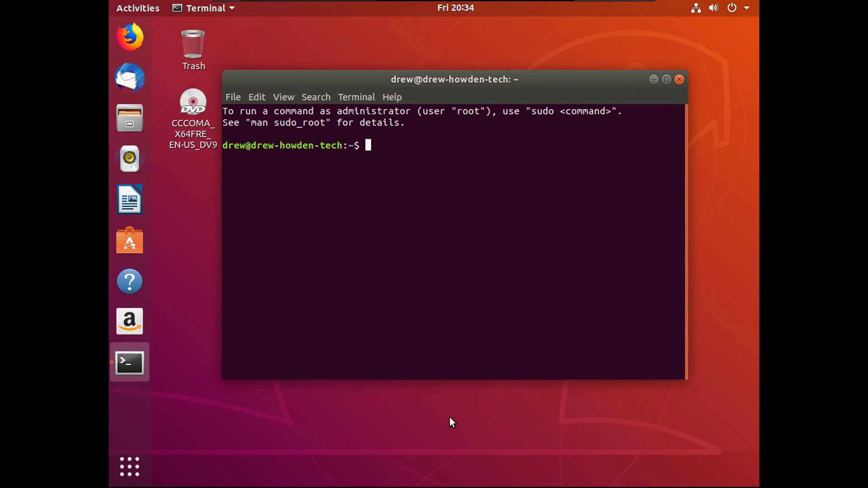
Run sudo add-apt-repository ppa:danielrichter2007/grub-customizer, authenticate, and confirm adding the PPA
type("sudo ")
type("do")
key("BackSpace")
key("BackSpace")
type("add-apt-r")
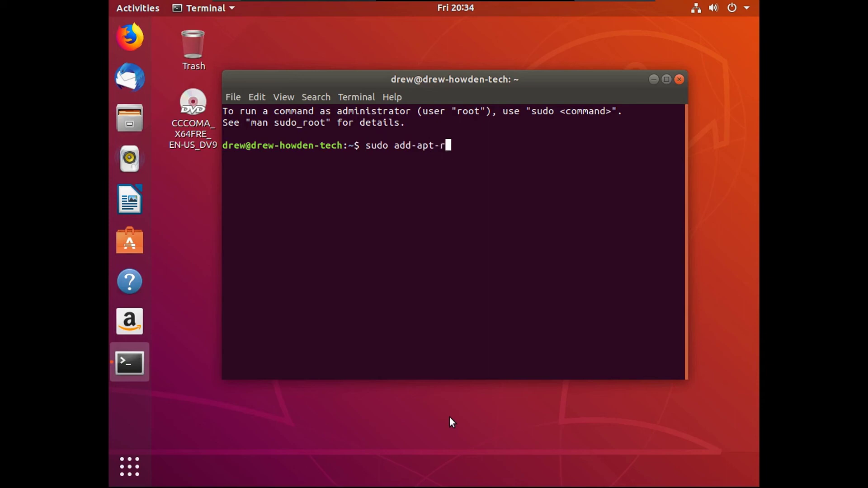
type("epositr")
key("BackSpace")
type("ory ppa:")
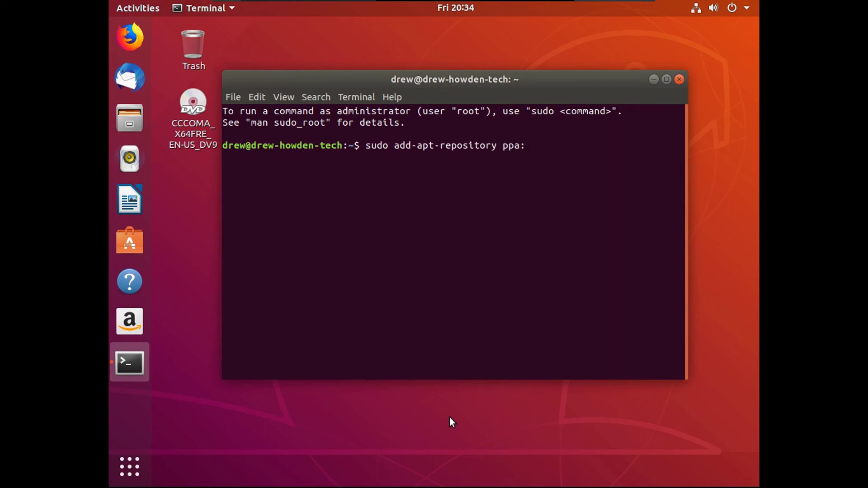
type("danielrichter2007")
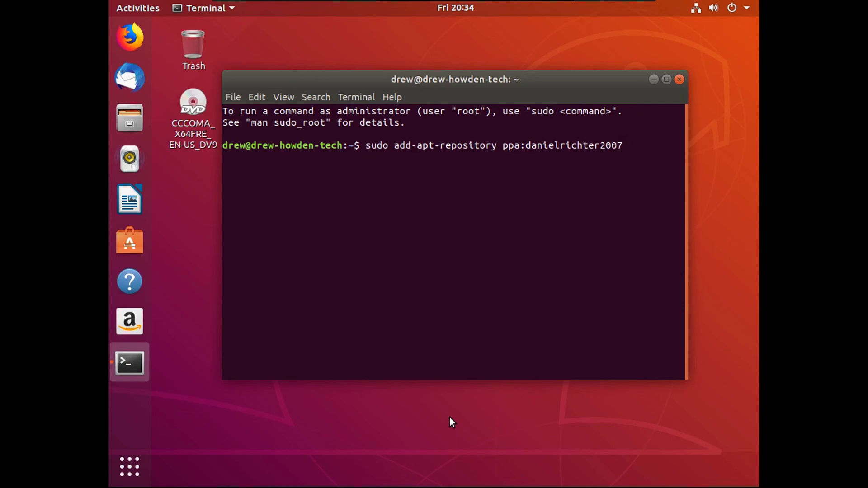
type("/grub-customizer")
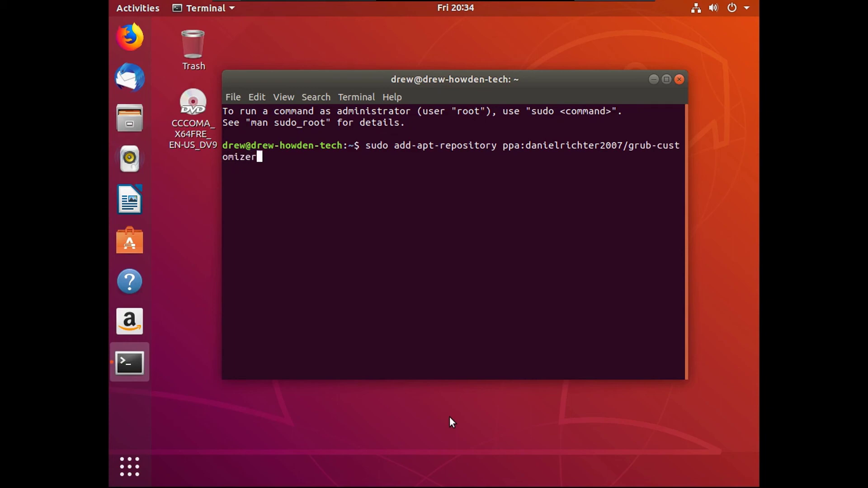
key("Return")
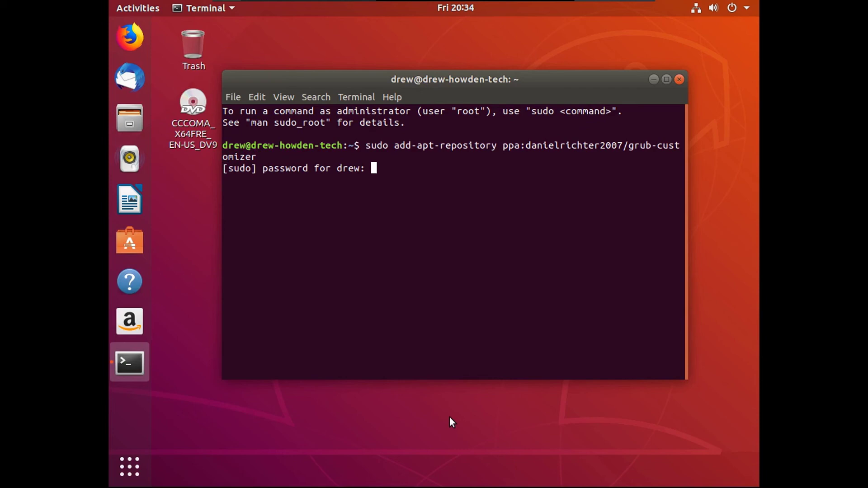
key("Return")
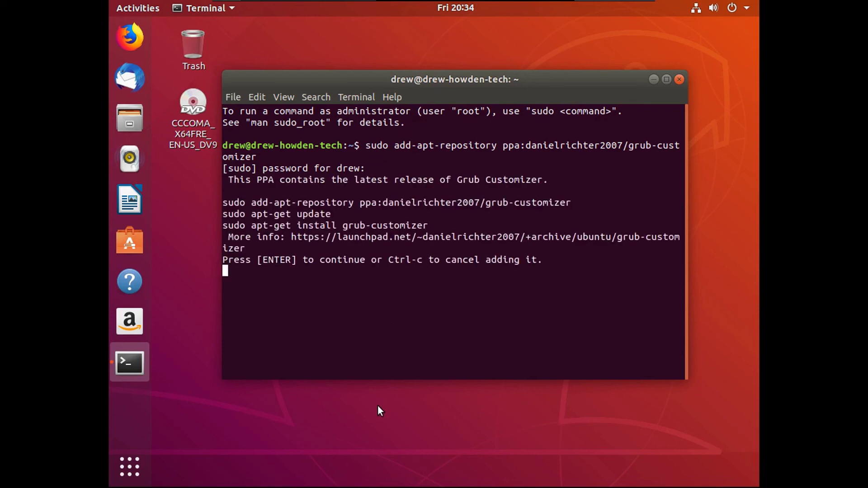
key("Return")
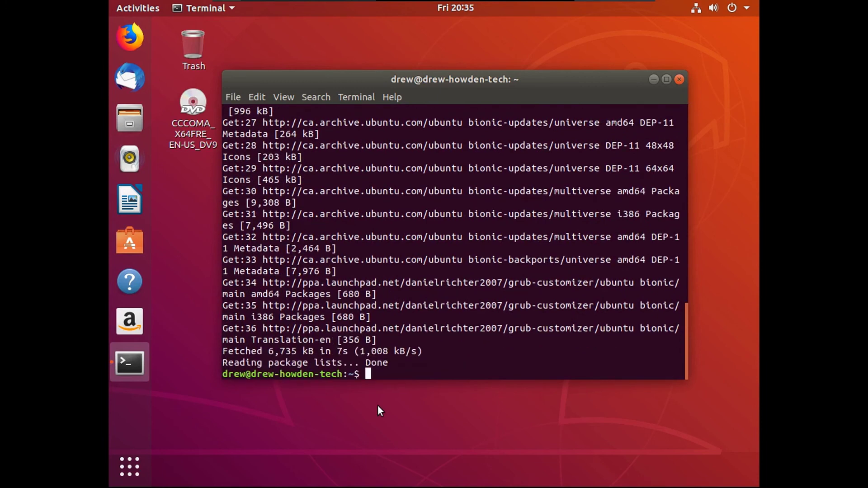
Install grub-customizer with sudo apt-get install, accept the extra packages, and close Terminal
type("sudo apt-g")
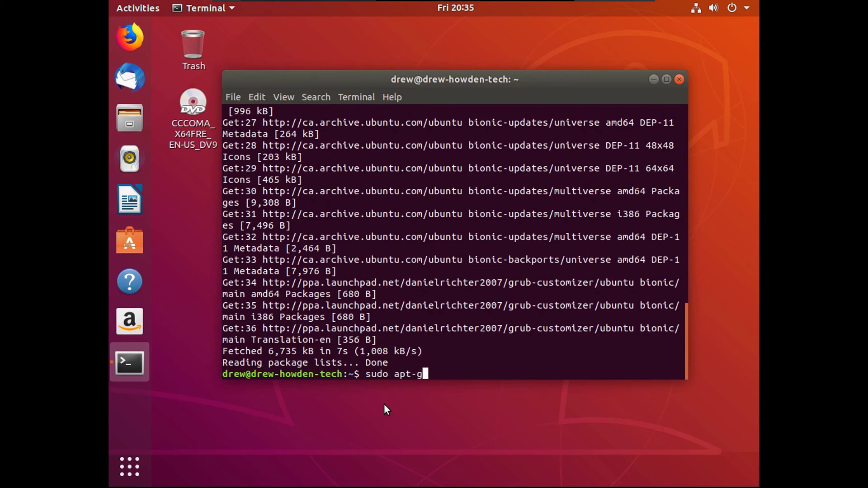
type("et install gru")
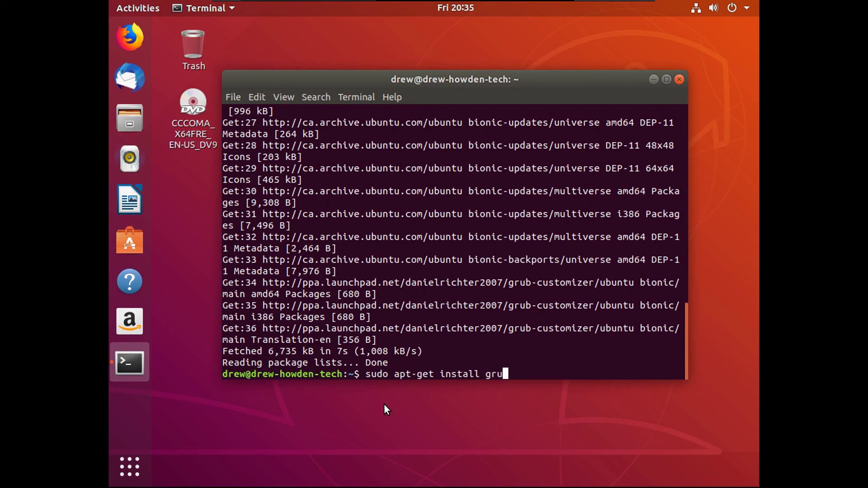
type("b-customizer")
key("Return")
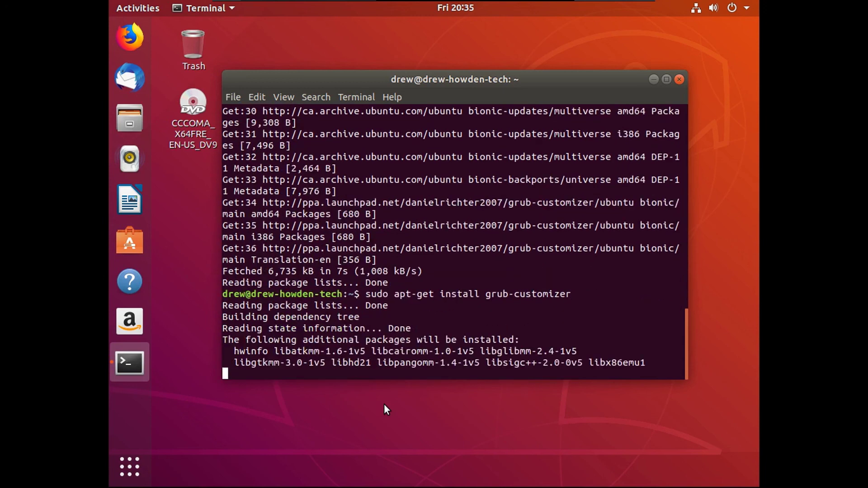
key("Return")
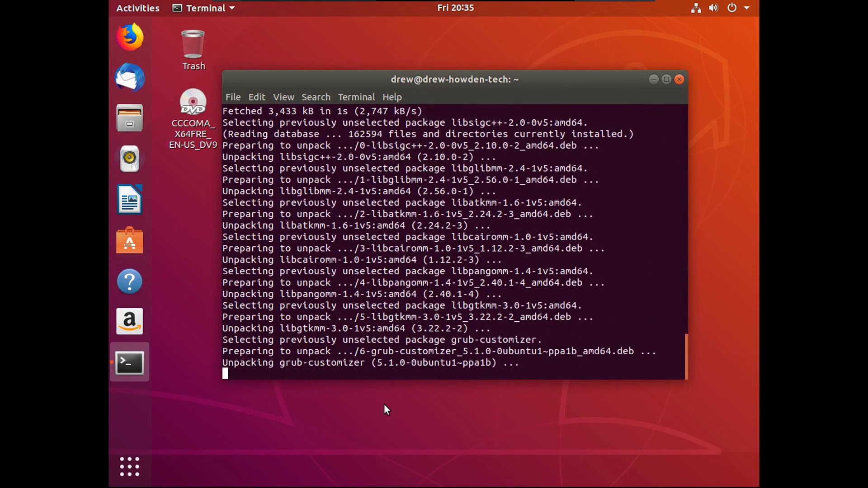
left_click(678, 81)
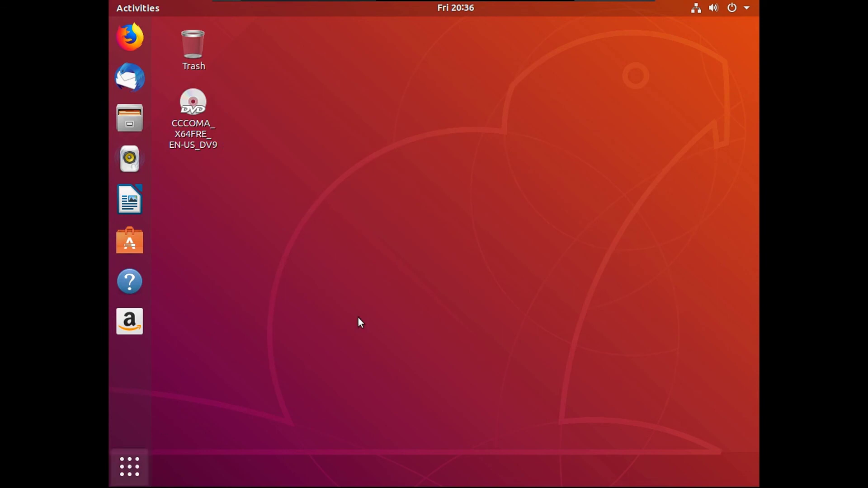
Start Grub Customizer from the app list and authenticate with the administrator password
key("super+a")
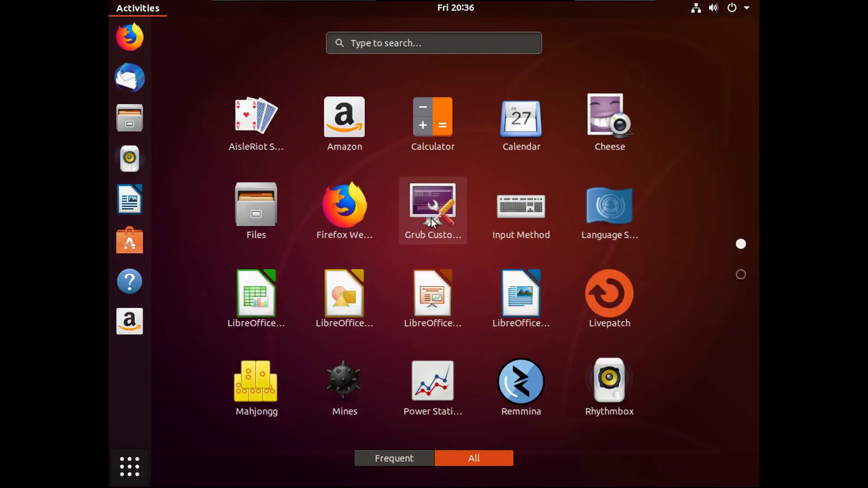
left_click(431, 219)
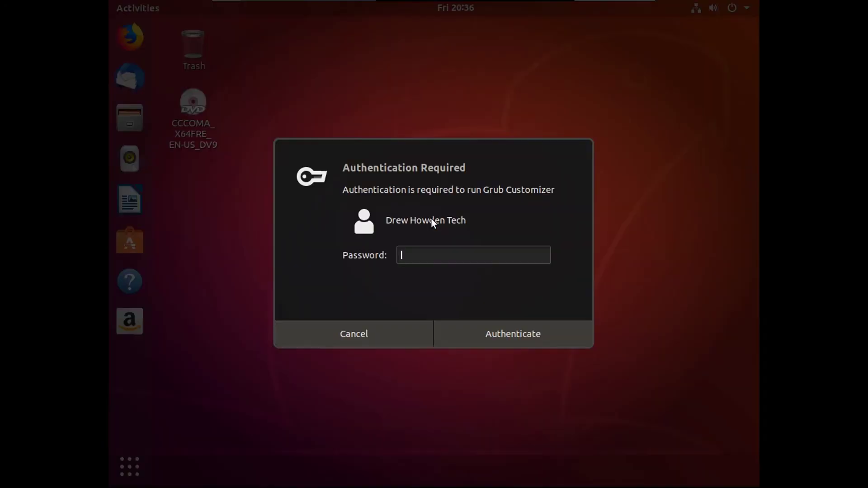
type("••")
key("BackSpace")
key("BackSpace")
type("••••••••••••")
key("Return")
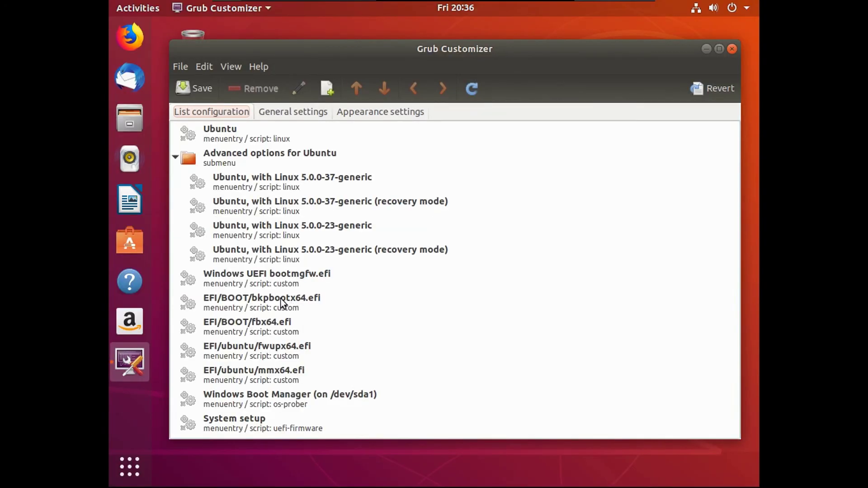
Remove the bootmgfw.efi, bkpbootx64.efi, fbx64.efi, fwupx64.efi and mmx64.efi entries and save the configuration
left_click(265, 283)
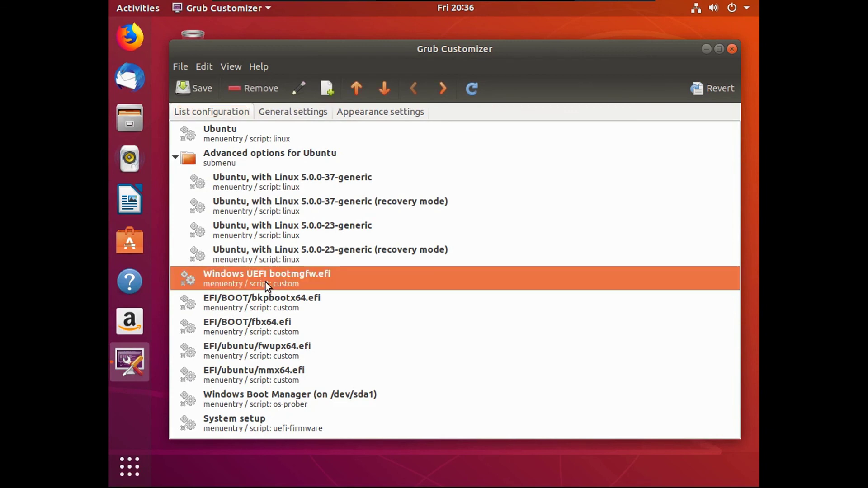
left_click(243, 88)
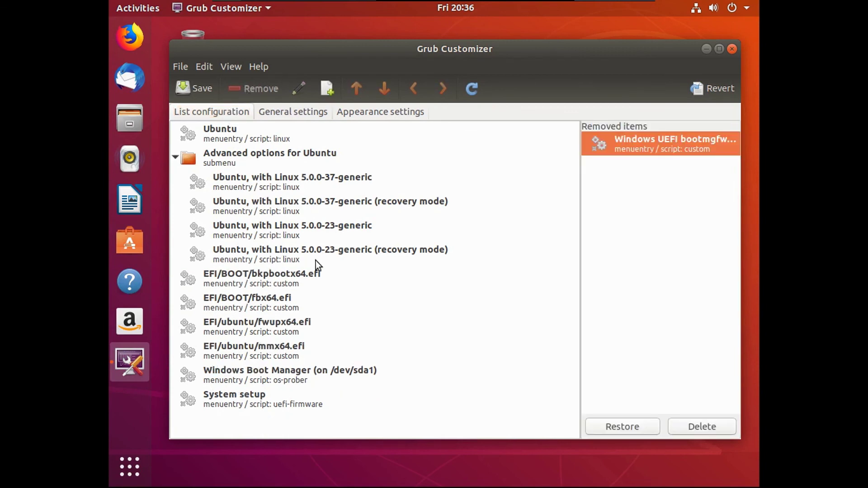
left_click(288, 285)
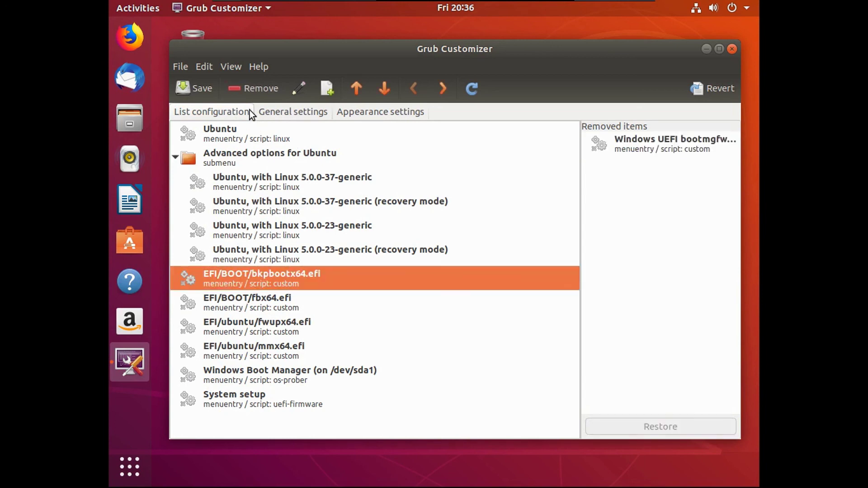
left_click(246, 91)
left_click(287, 276)
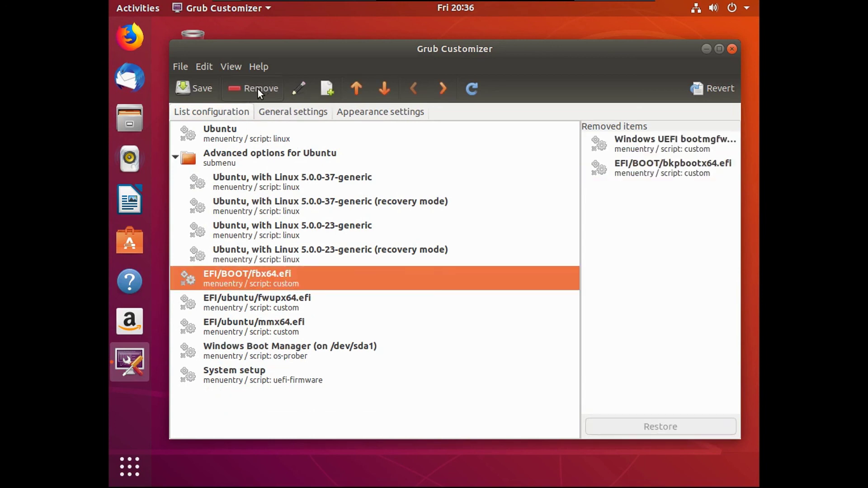
left_click(258, 88)
left_click(299, 278)
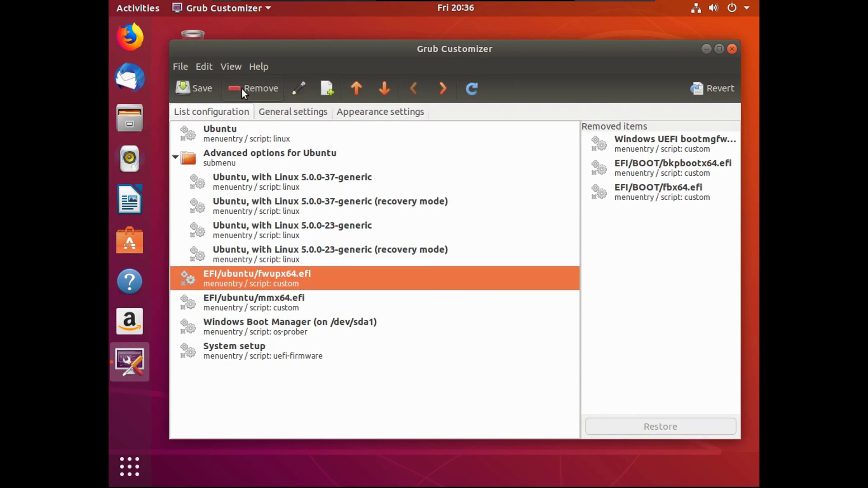
left_click(241, 90)
left_click(302, 283)
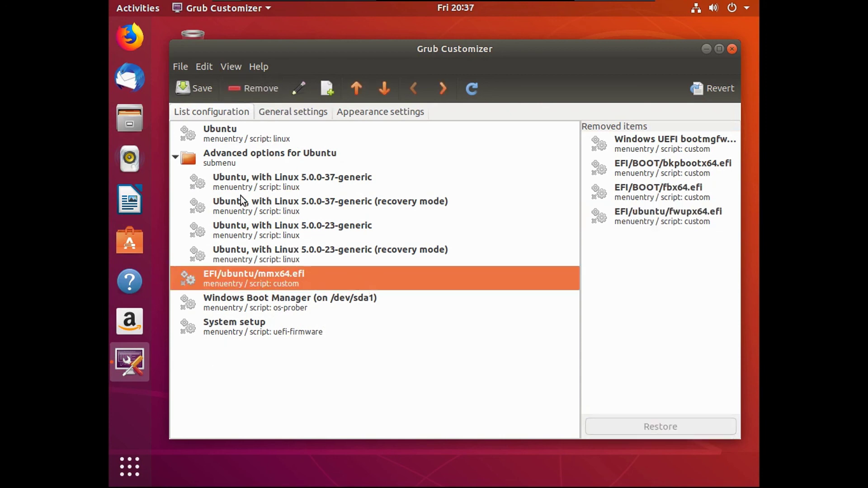
left_click(237, 91)
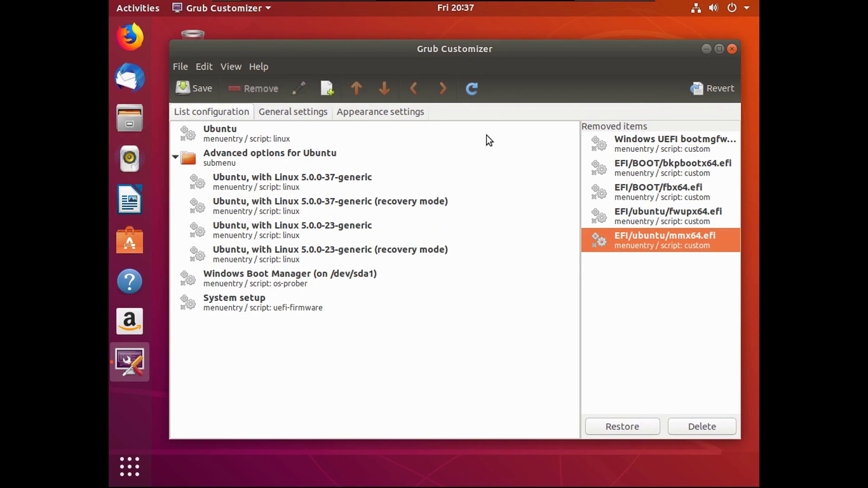
left_click(206, 91)
Close Grub Customizer and restart Ubuntu from the system menu's Power Off options
left_click(732, 49)
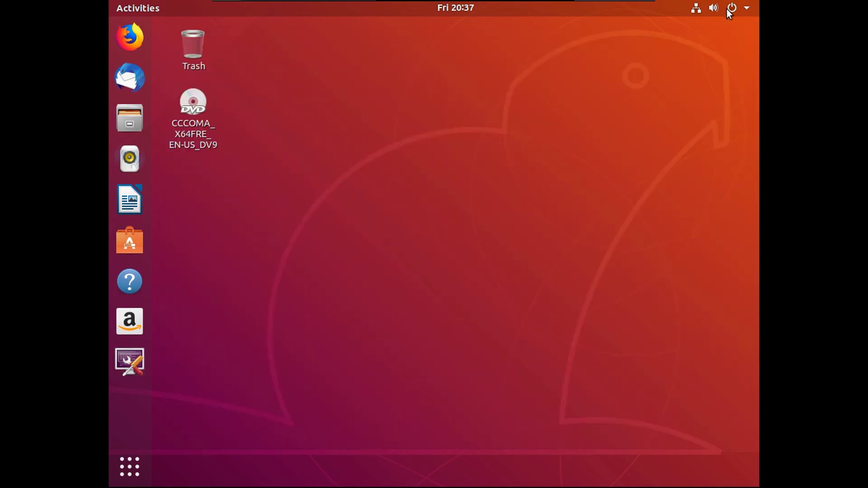
left_click(726, 10)
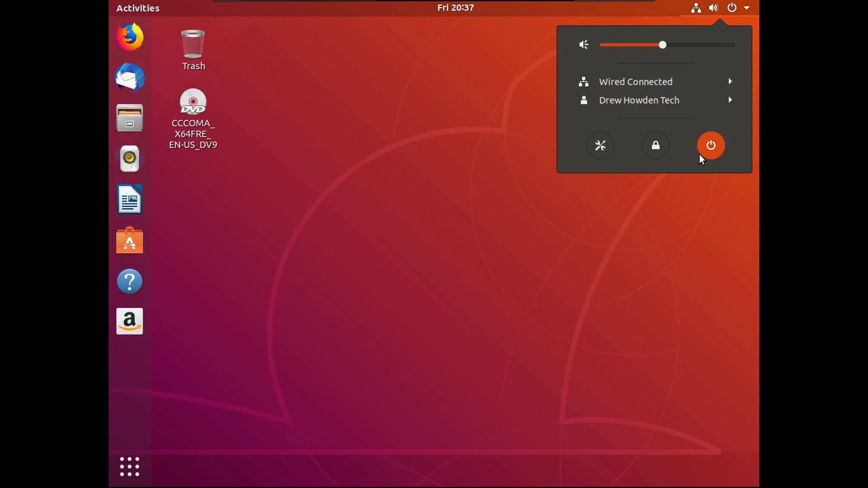
left_click(705, 149)
left_click(460, 286)
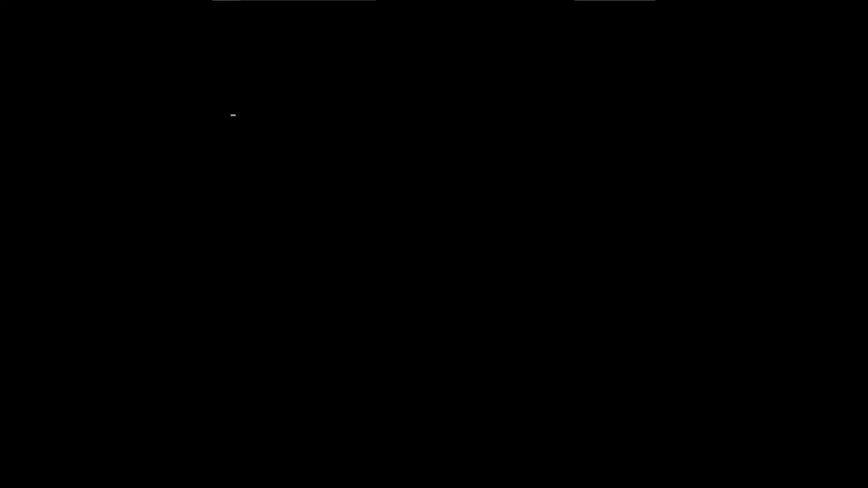
In the trimmed four-entry GRUB menu, select Windows Boot Manager and boot it
key("Down")
key("Down")
key("Down")
key("Up")
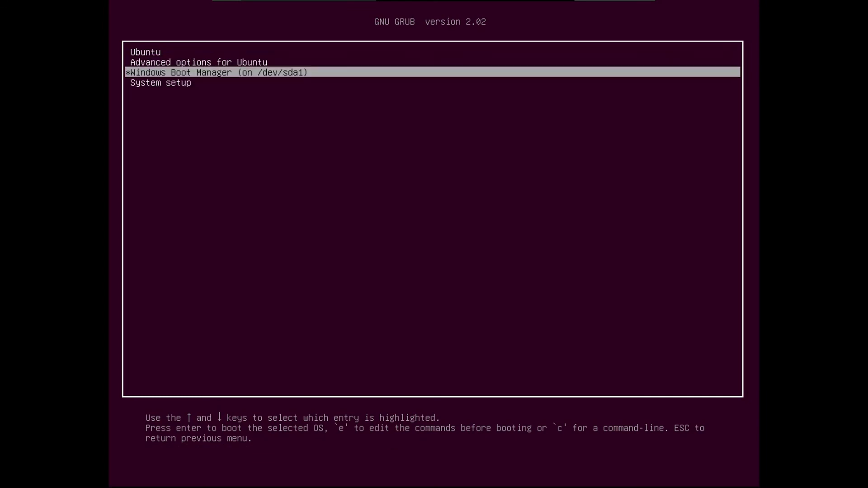
key("Up")
key("Up")
key("Down")
key("Down")
key("Return")
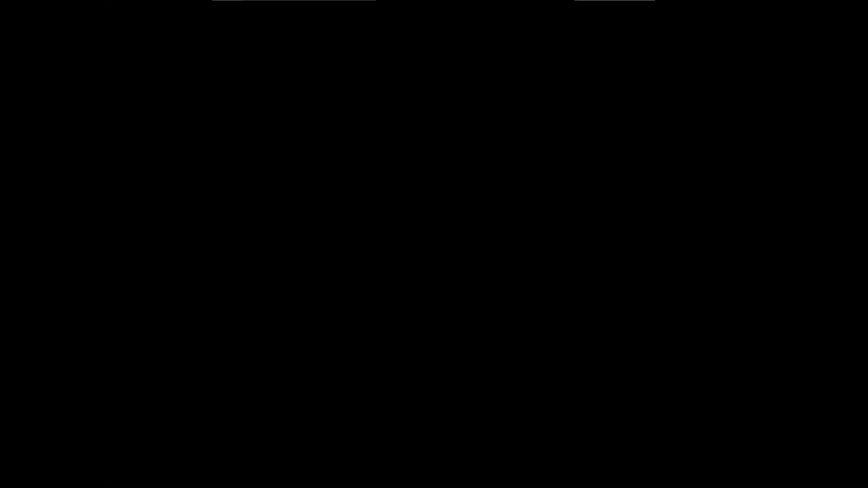